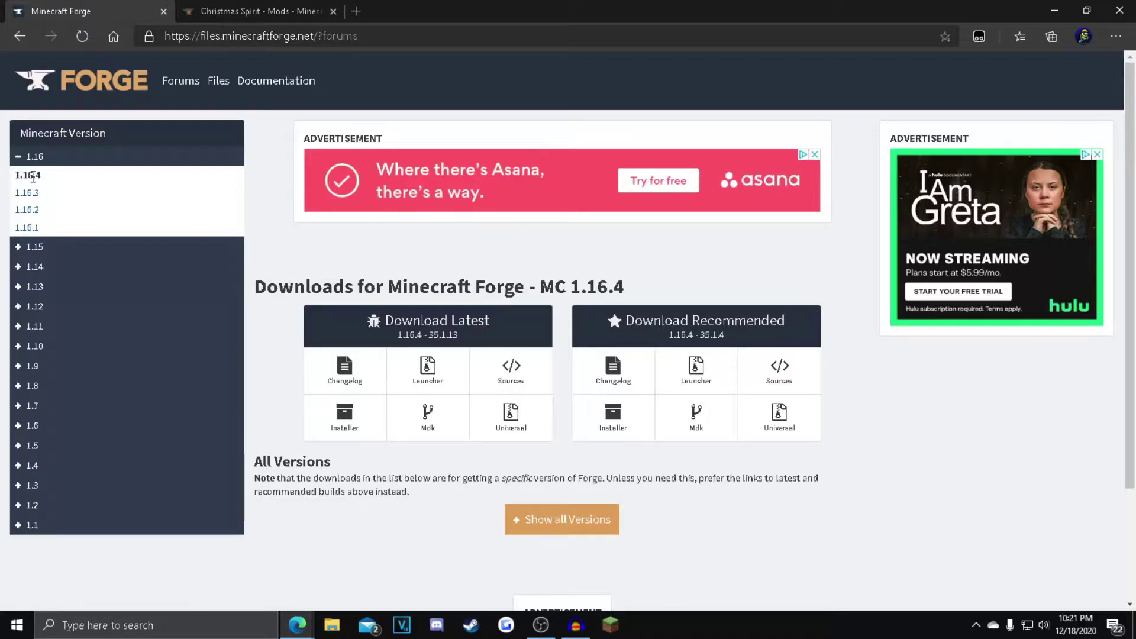
Step: Download the Forge 1.16.4-35.1.13 installer jar, keep the blocked file, and return to the Christmas Spirit page
click(343, 422)
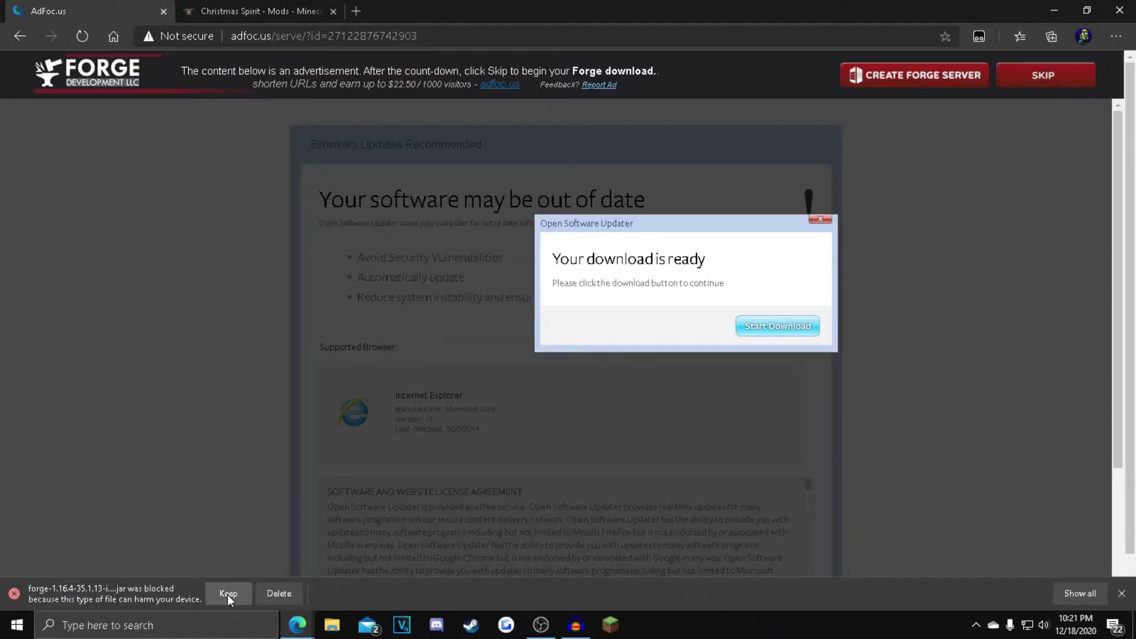
click(228, 594)
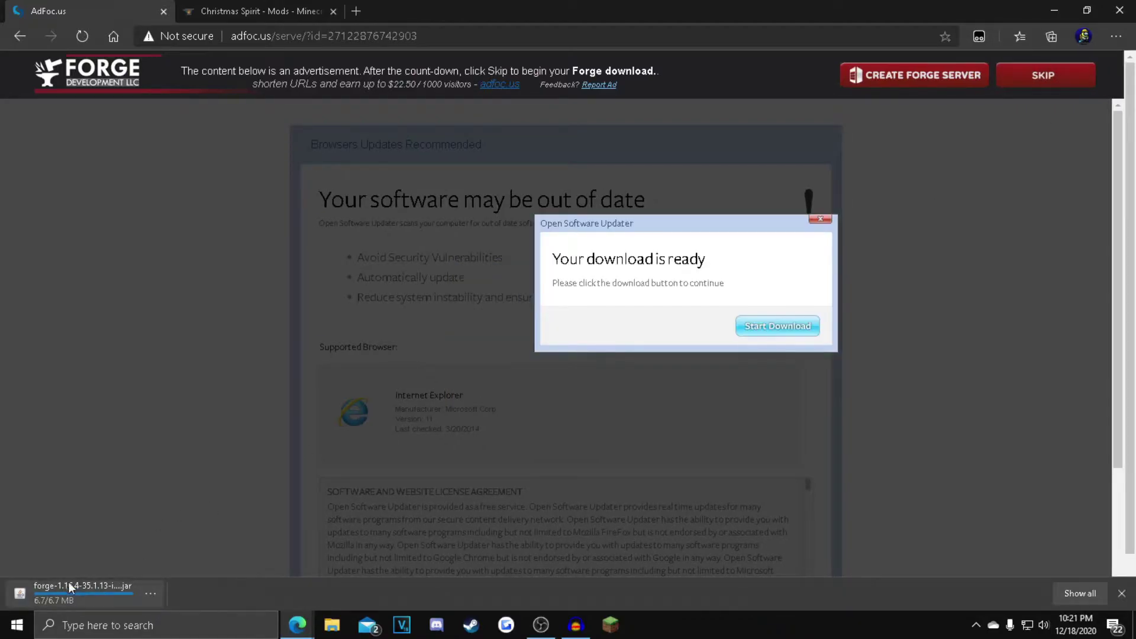
click(237, 3)
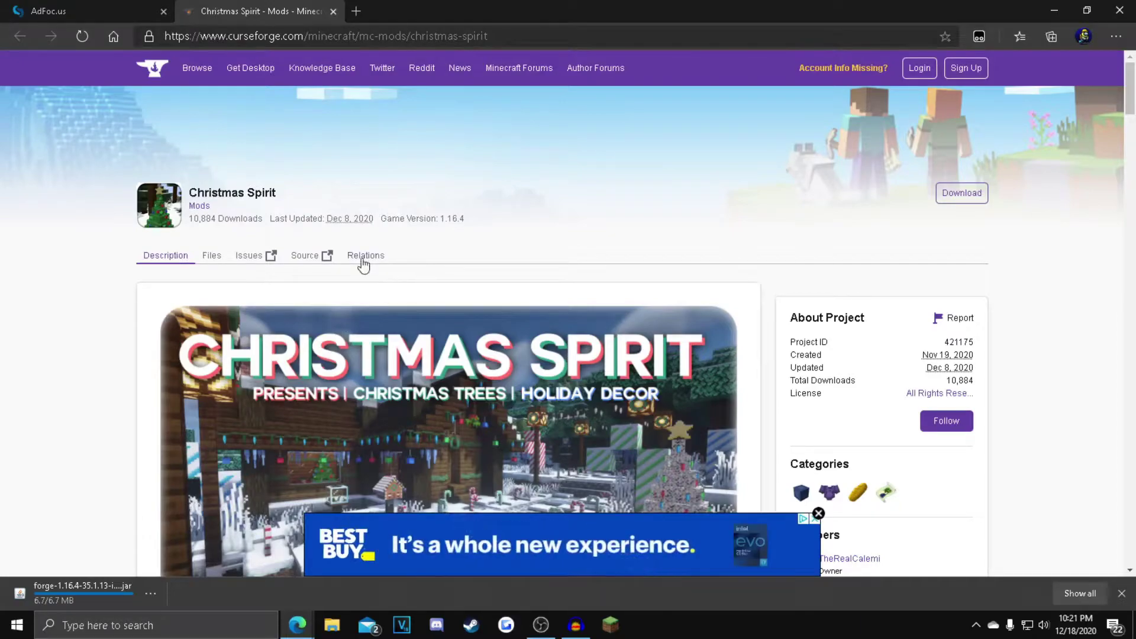
Step: Download the Christmas Spirit 1.16.4 jar from CurseForge and keep the blocked file
scroll(507, 286, down, 4)
scroll(506, 286, down, 1)
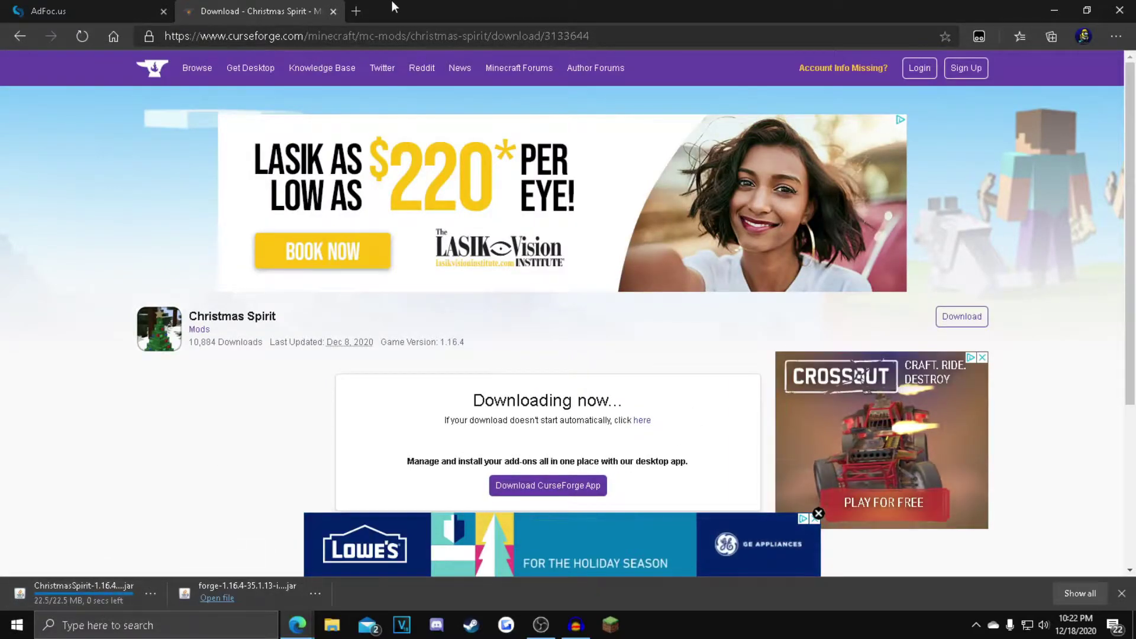
key(super+Down)
click(412, 465)
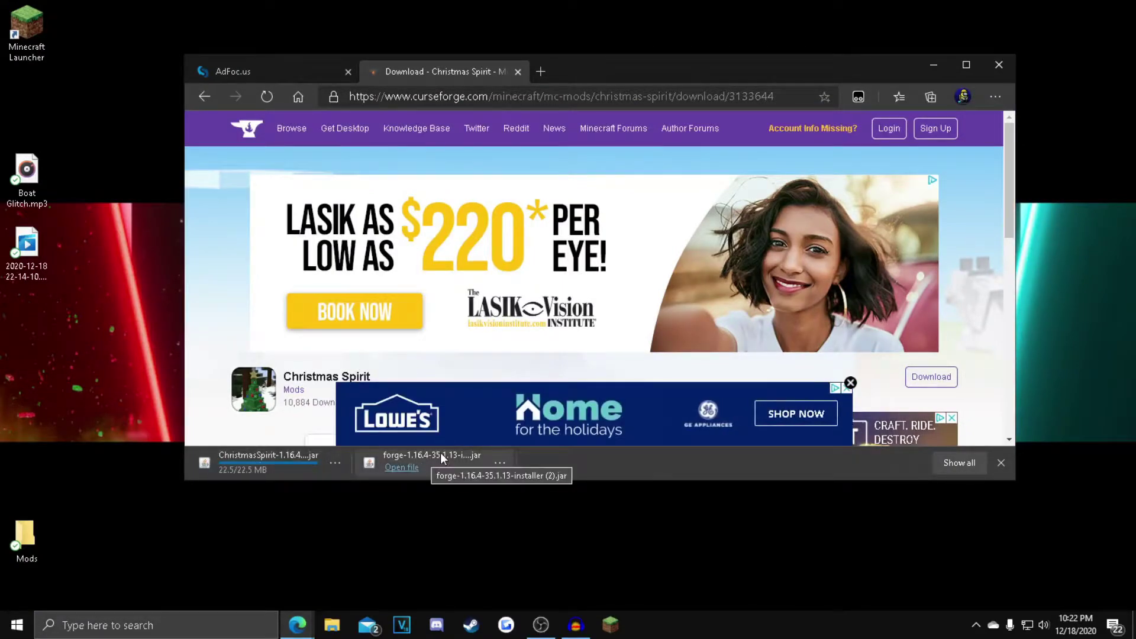
Step: Copy the Forge installer jar and the Christmas Spirit jar onto the desktop
drag(441, 452, 442, 538)
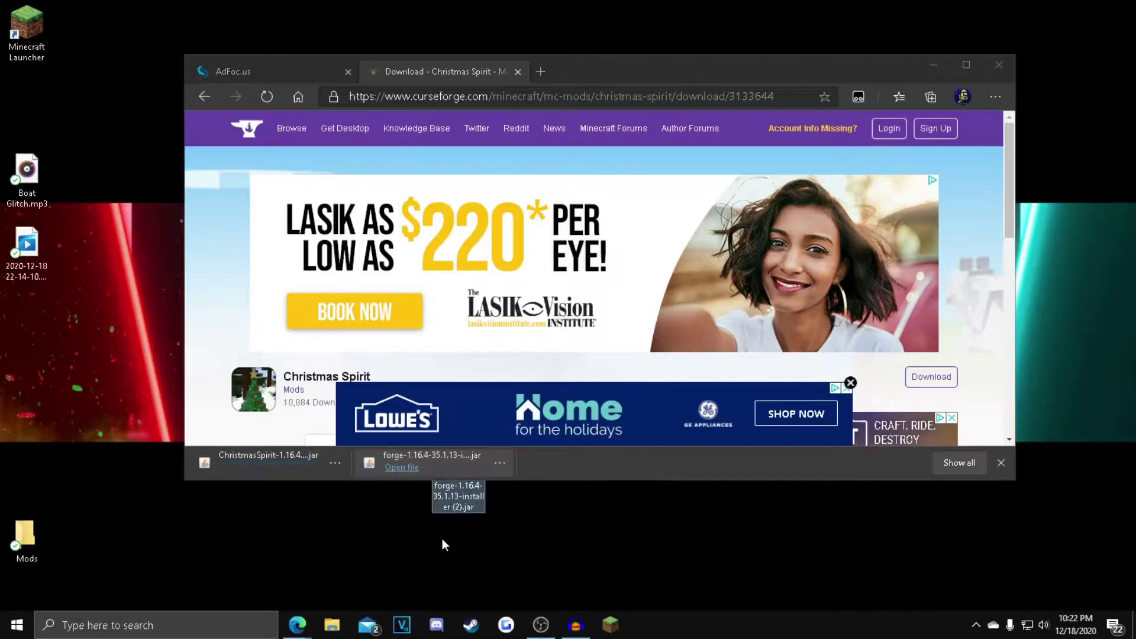
drag(269, 456, 338, 540)
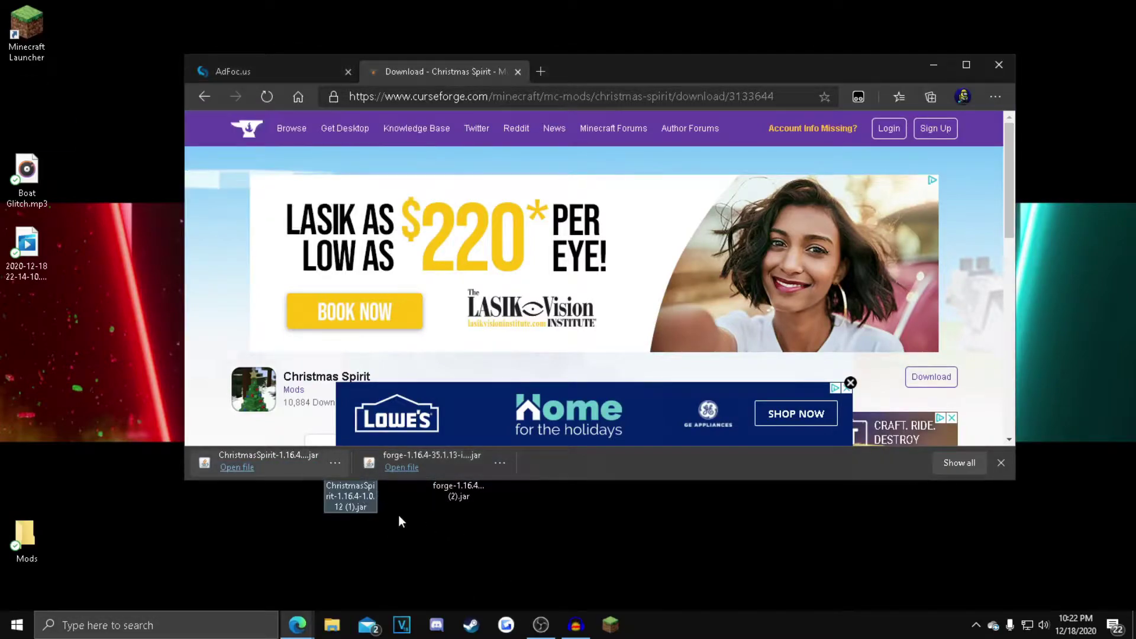
click(297, 626)
Step: Open the AppData Roaming folder through the Run dialog with %appdata%
click(178, 626)
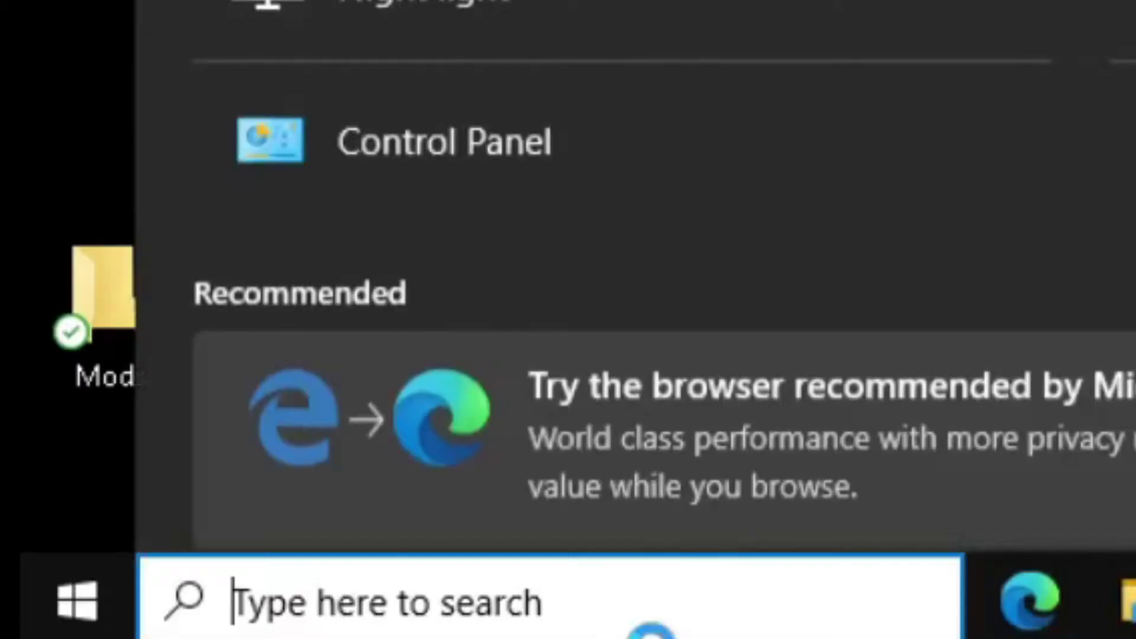
text(run)
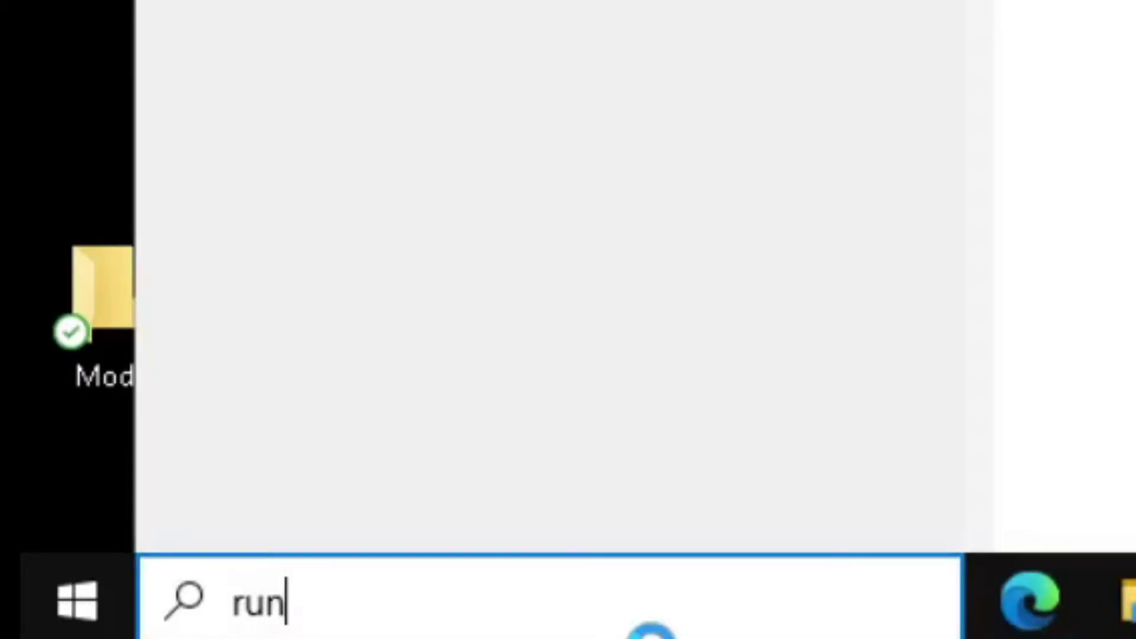
key(Return)
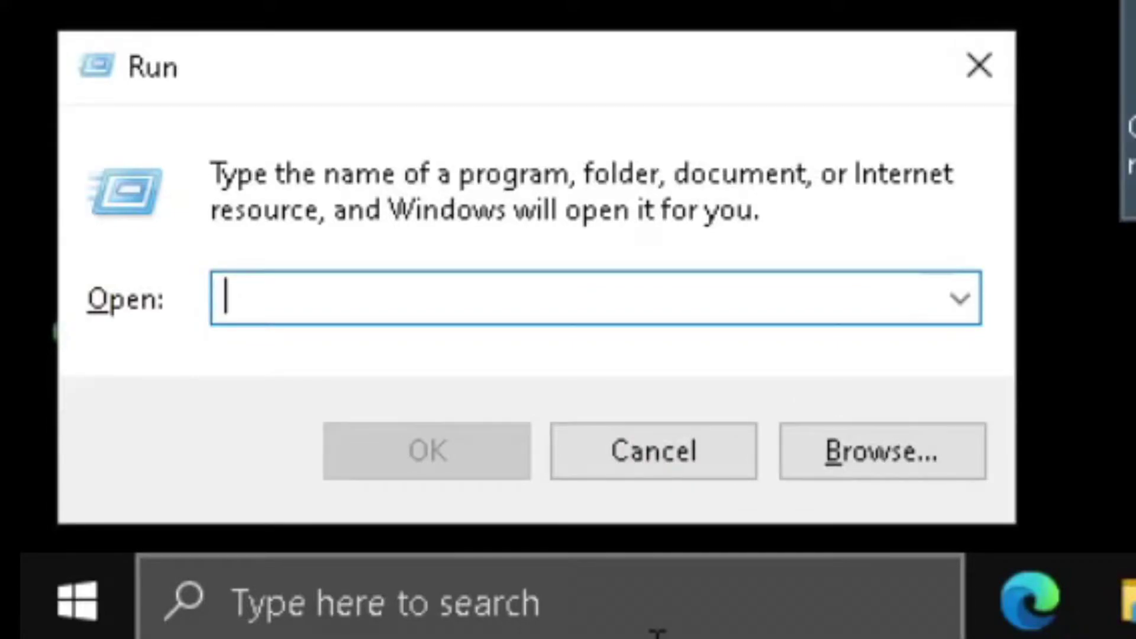
text(%appdata%)
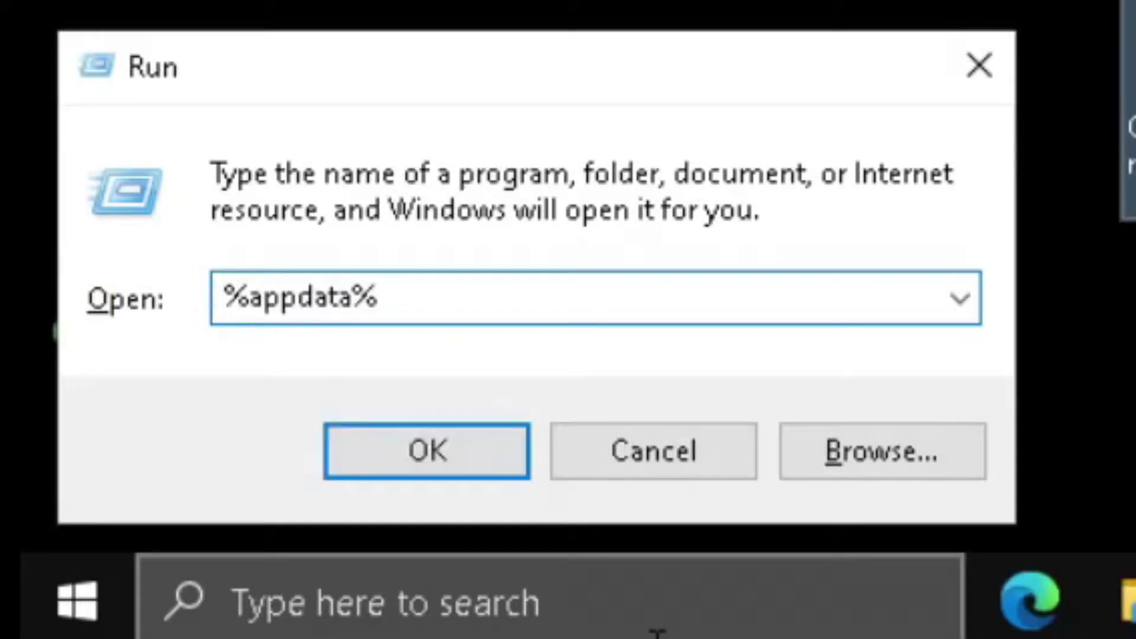
key(Return)
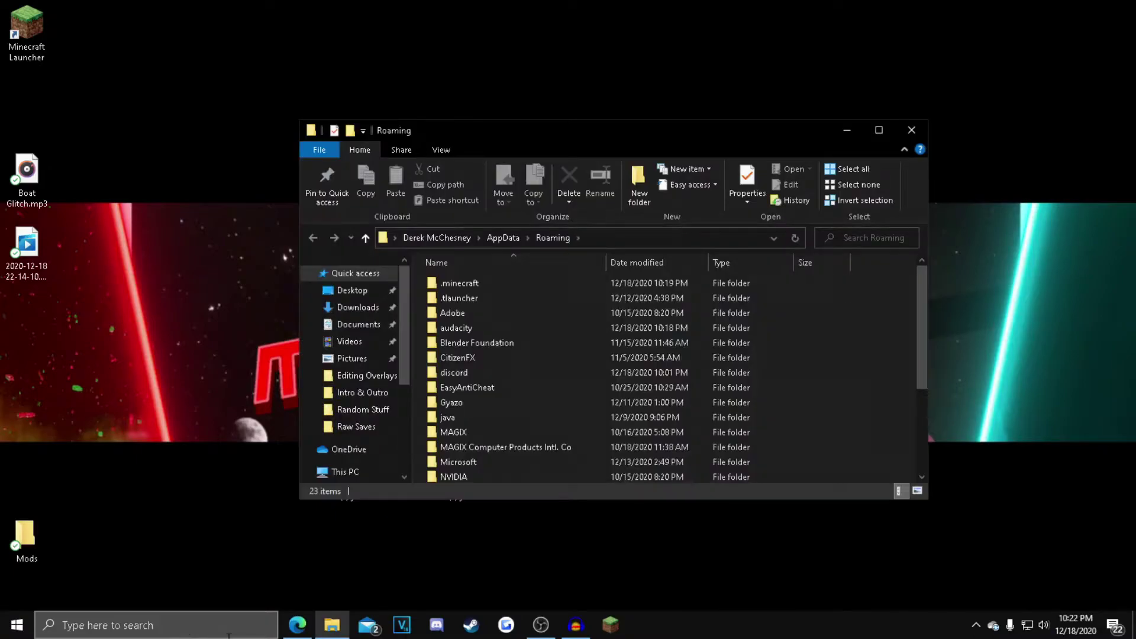
Step: Move the forge-1.16.4-35.1.13 installer jar from the desktop into .minecraft\versions
double_click(517, 282)
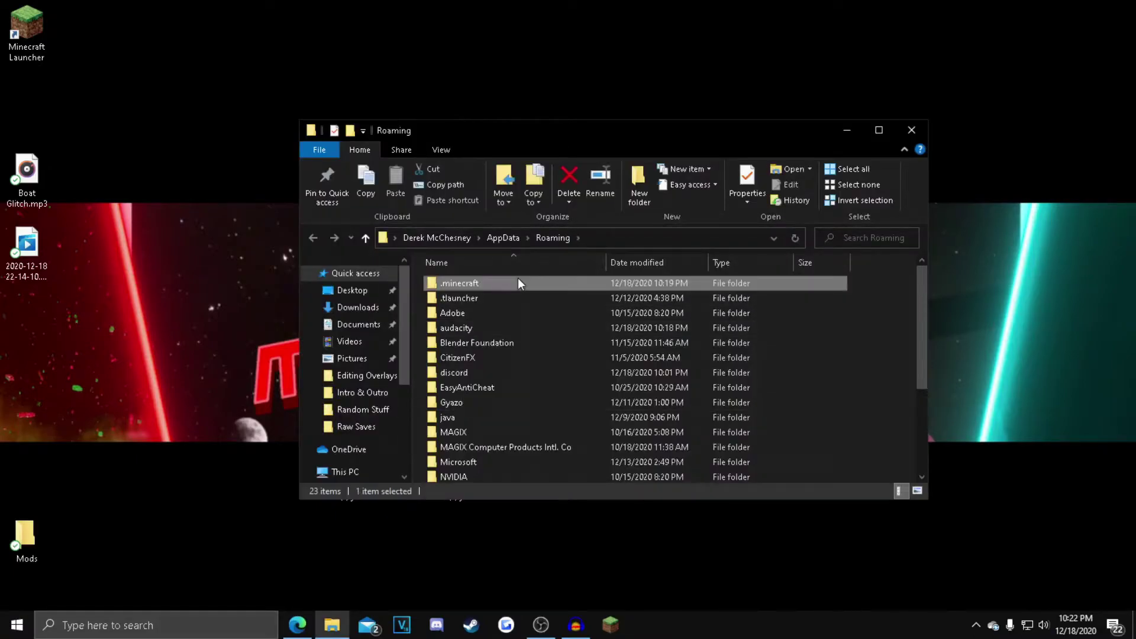
scroll(524, 388, down, 3)
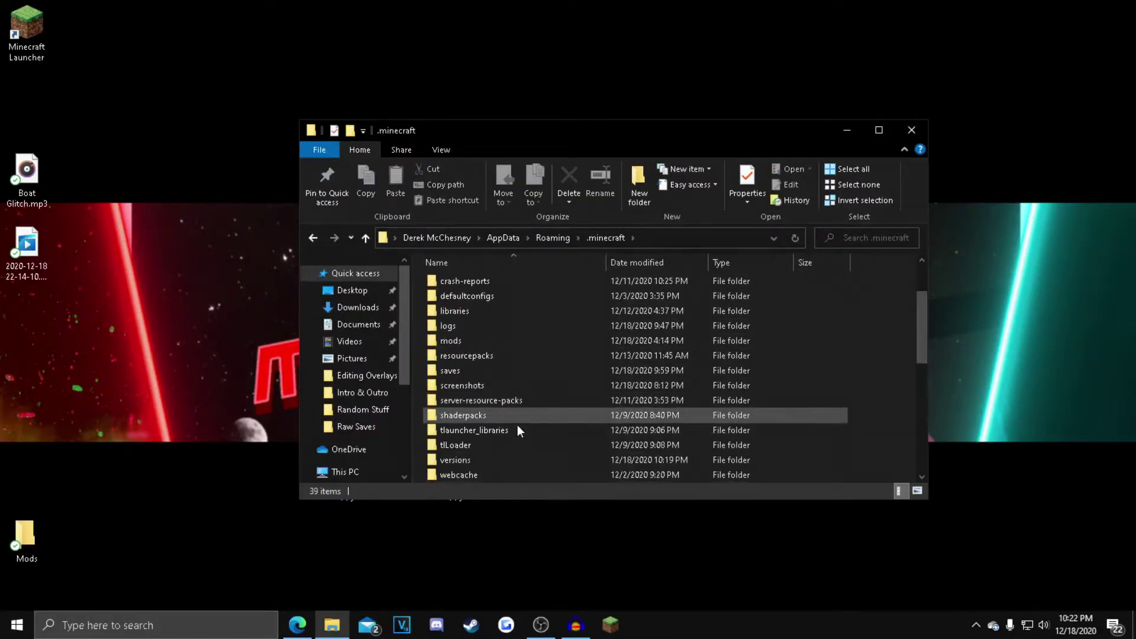
double_click(521, 414)
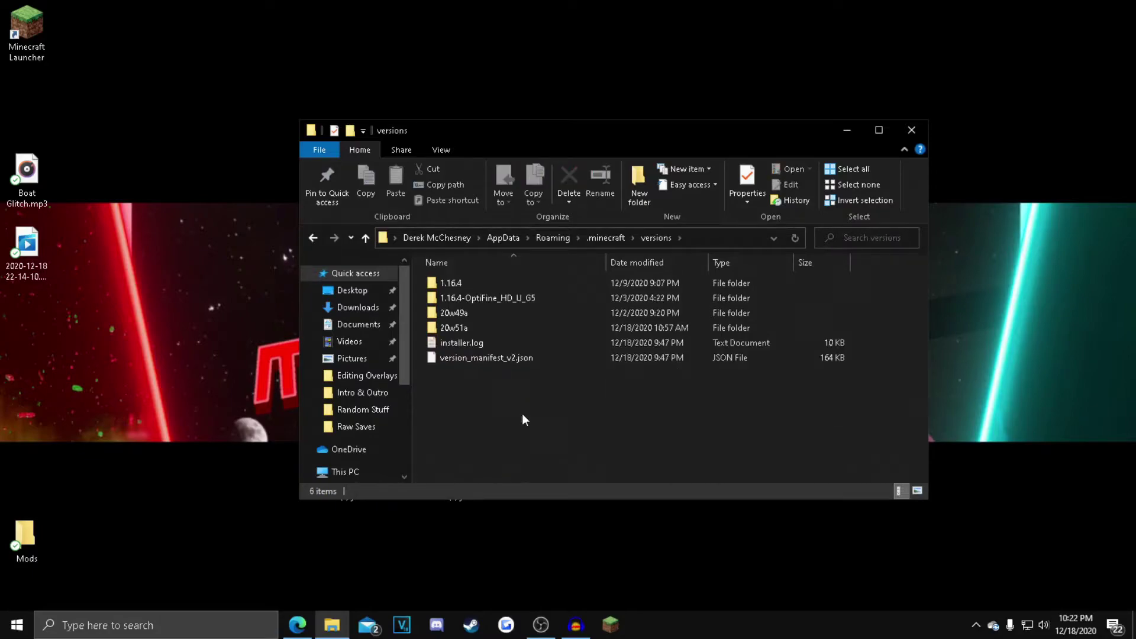
drag(586, 129, 567, 42)
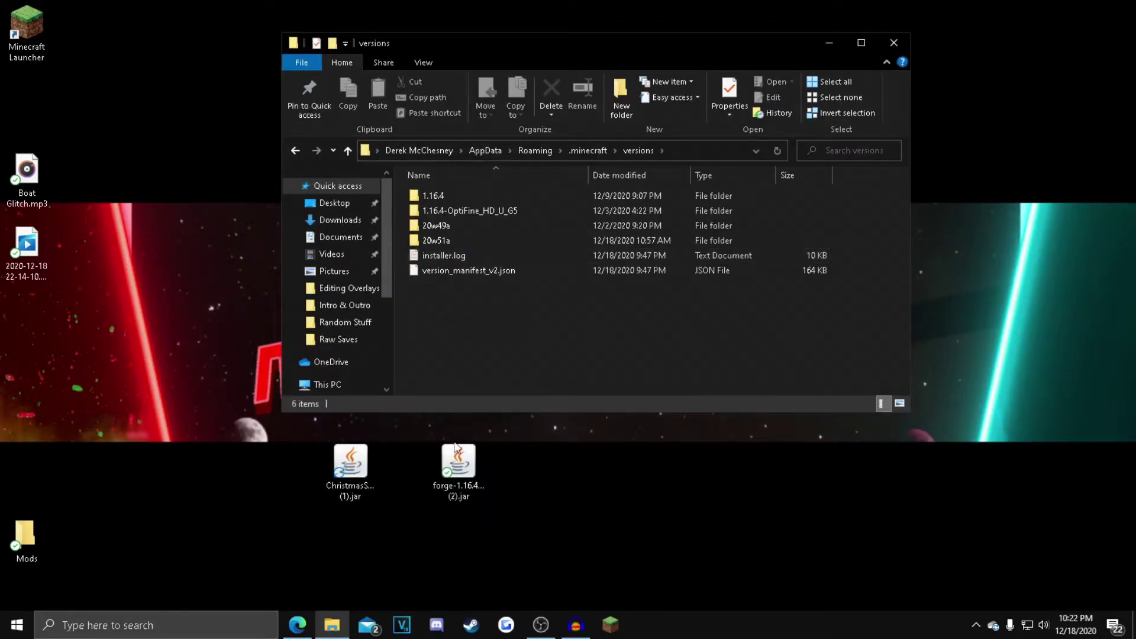
drag(456, 480, 495, 359)
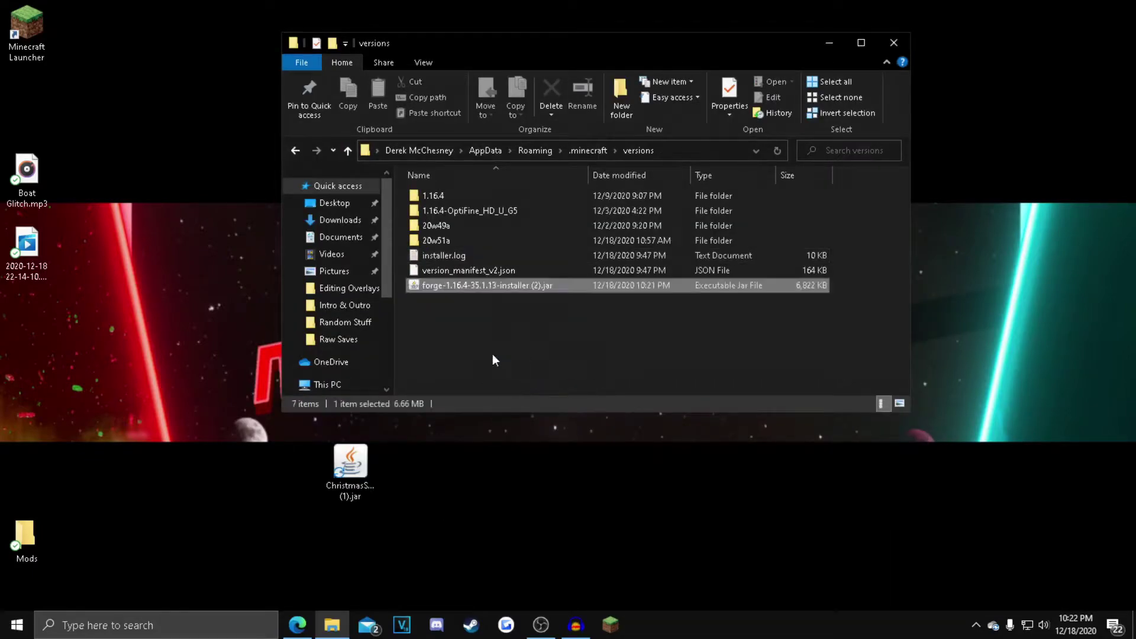
Step: Run the Forge installer to install the 1.16.4-35.1.13 client
double_click(556, 291)
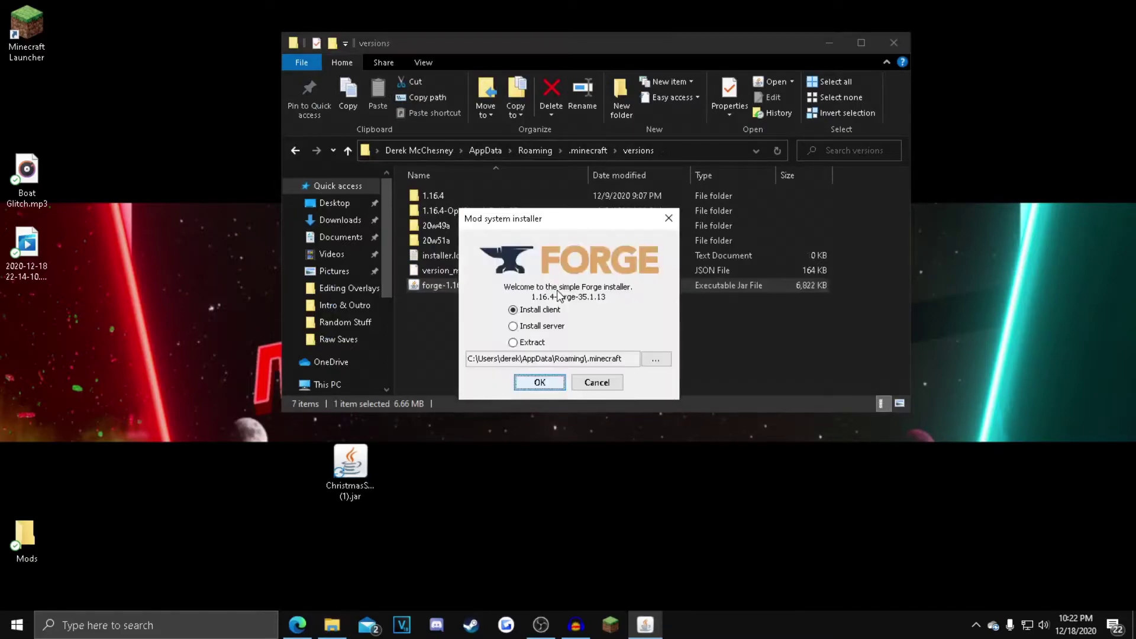
click(539, 383)
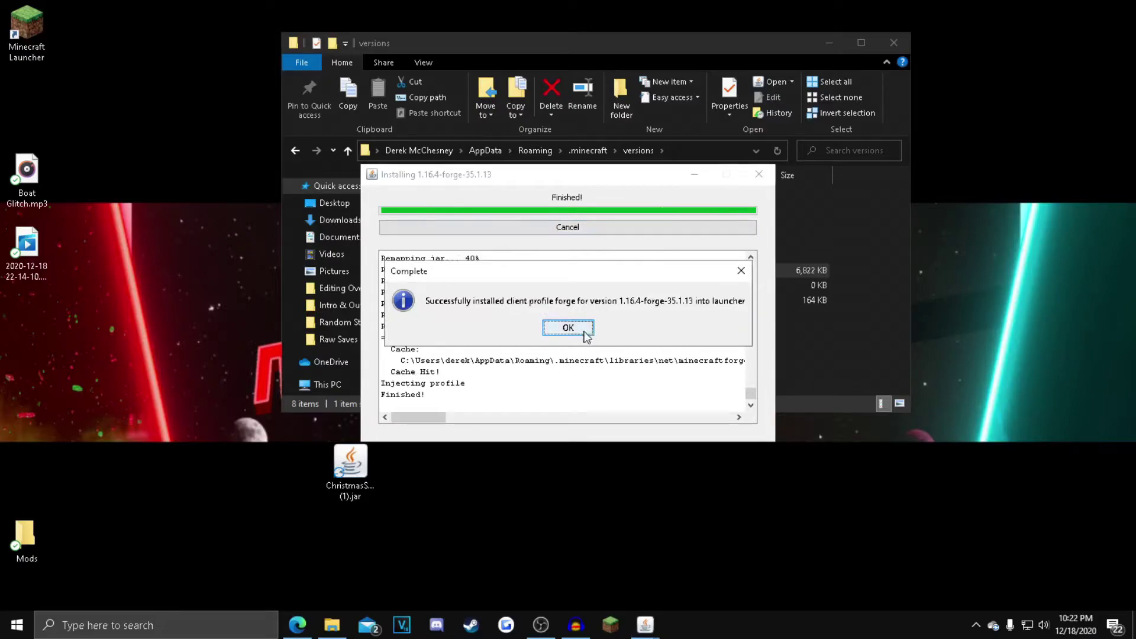
click(568, 328)
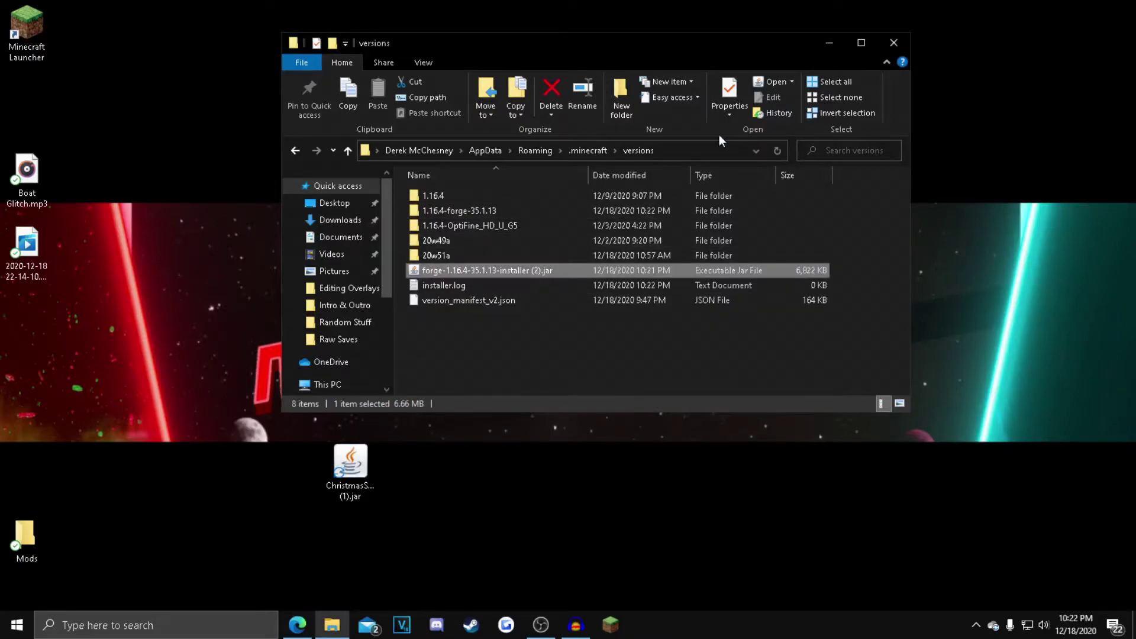
Step: Move the Christmas Spirit jar into .minecraft\mods and close Explorer
click(585, 151)
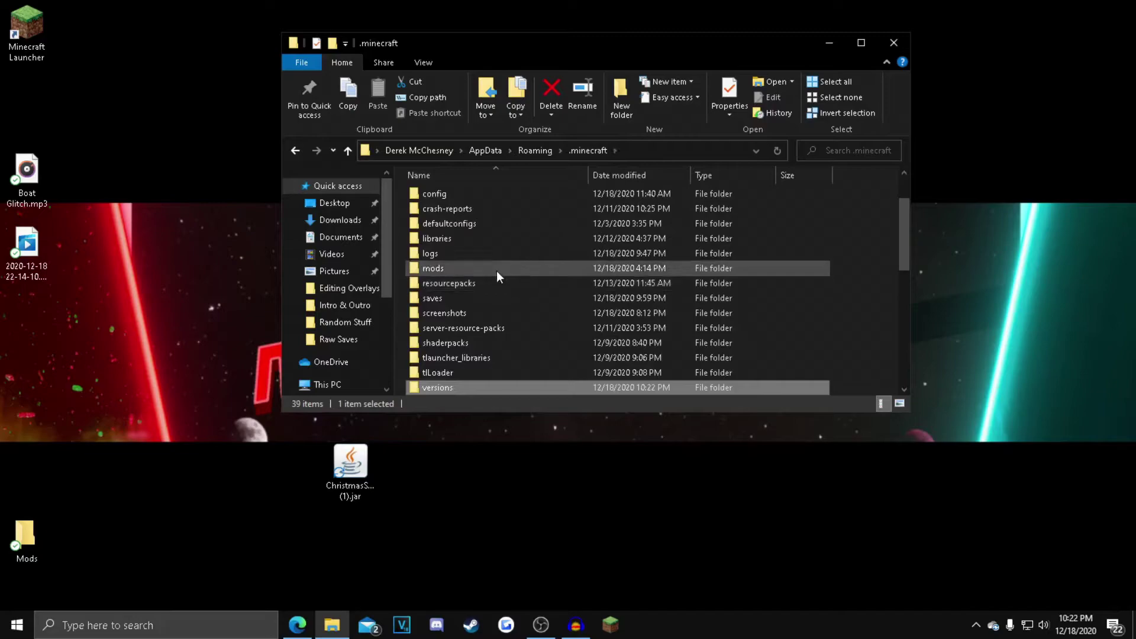
double_click(497, 271)
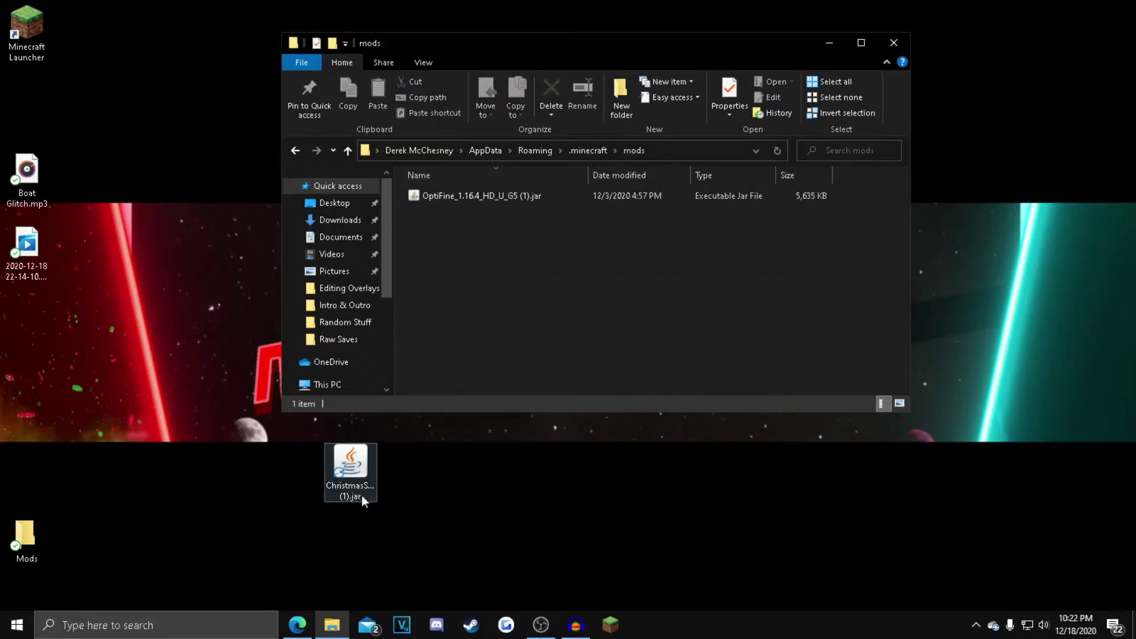
drag(340, 487, 546, 338)
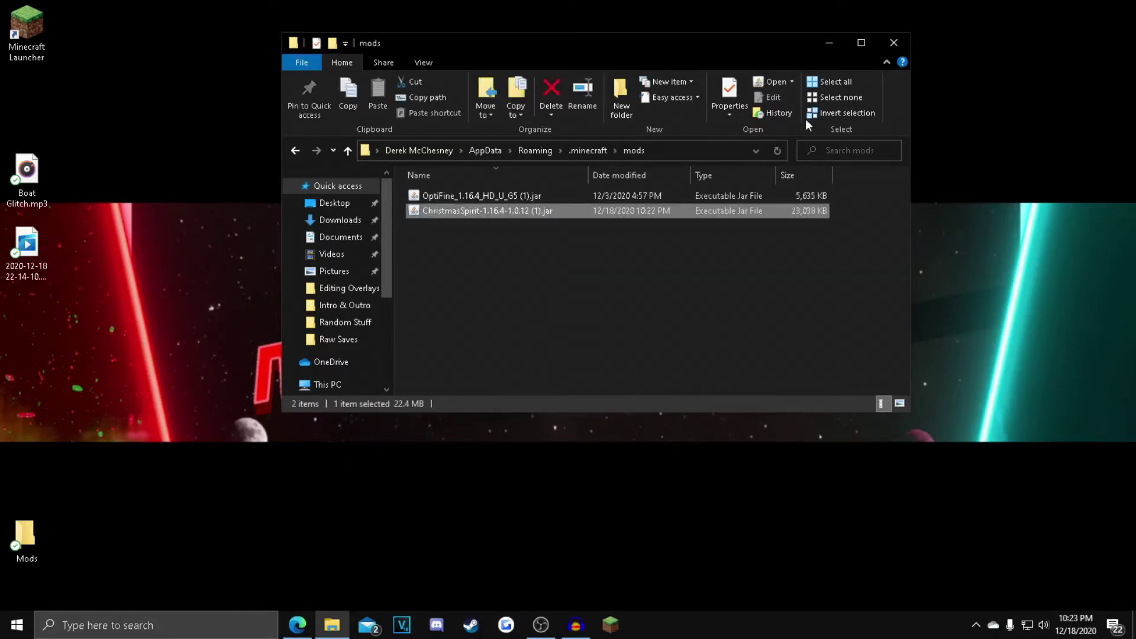
click(894, 44)
Step: Launch the Minecraft Launcher and play the forge 1.16.4-forge-35.1.13 installation
double_click(8, 14)
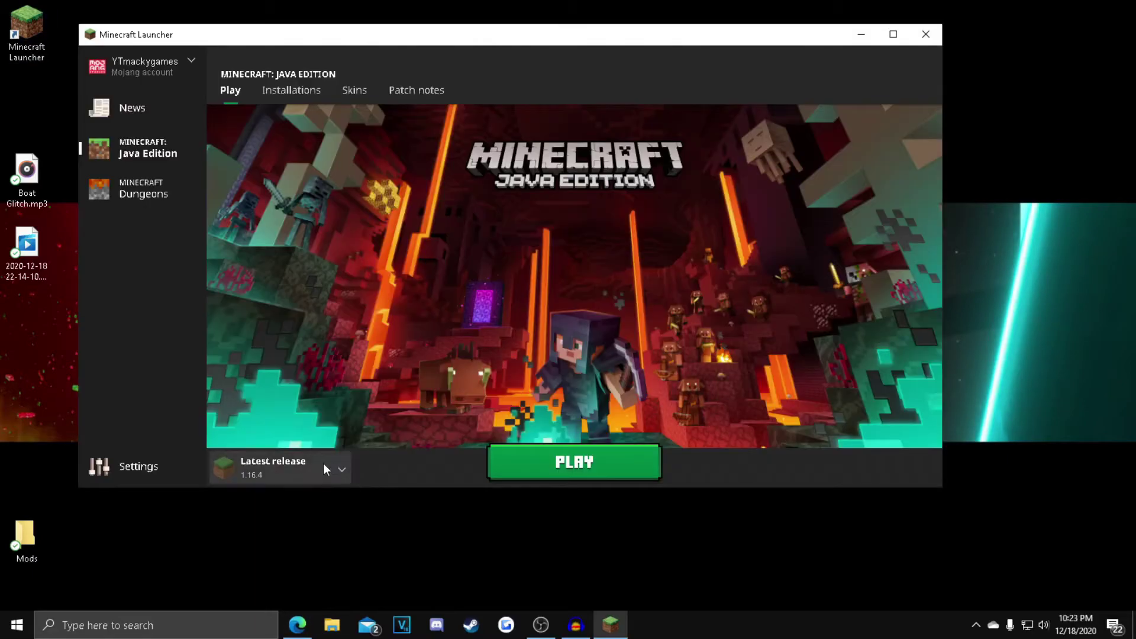
click(323, 463)
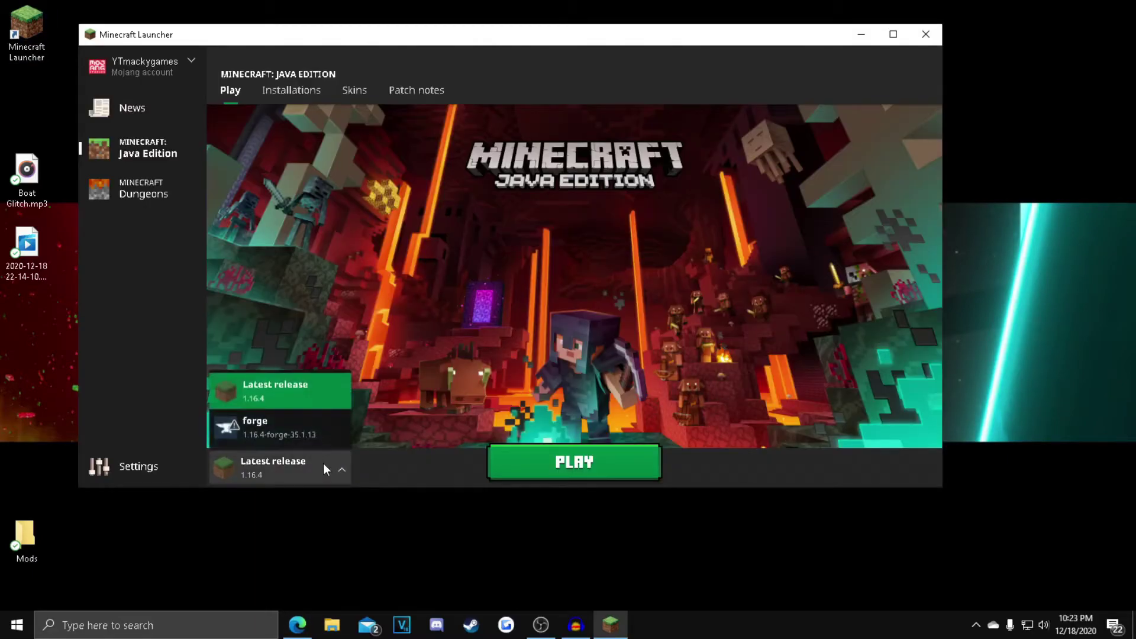
click(239, 430)
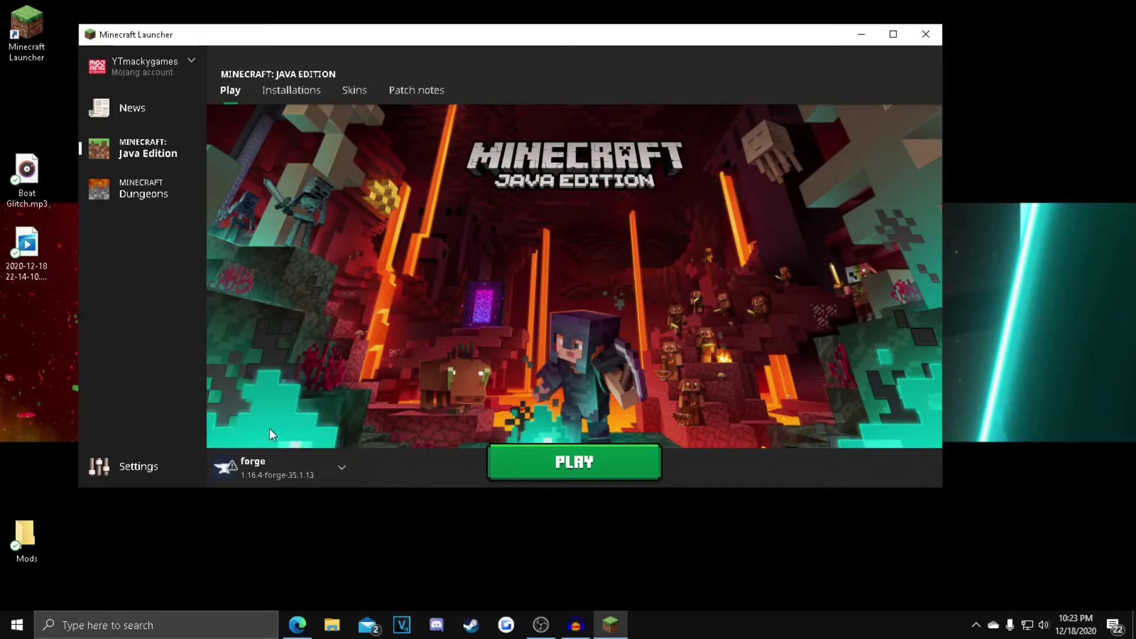
click(575, 467)
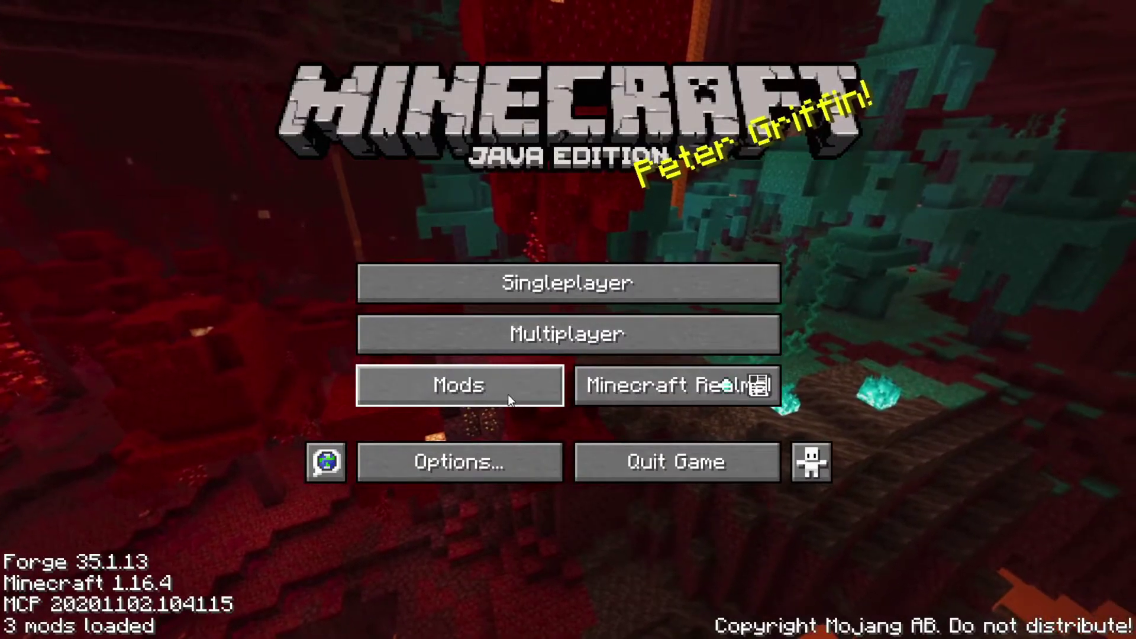
Step: Check the Christmas Spirit entry in the Mods list, then start a single-player game
click(469, 388)
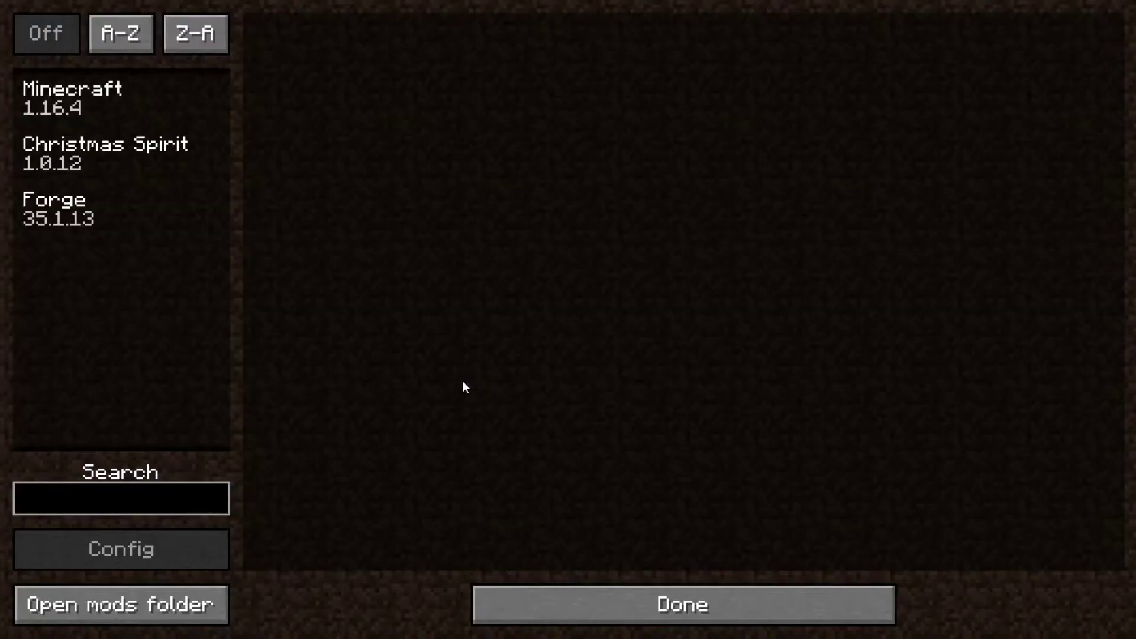
click(83, 151)
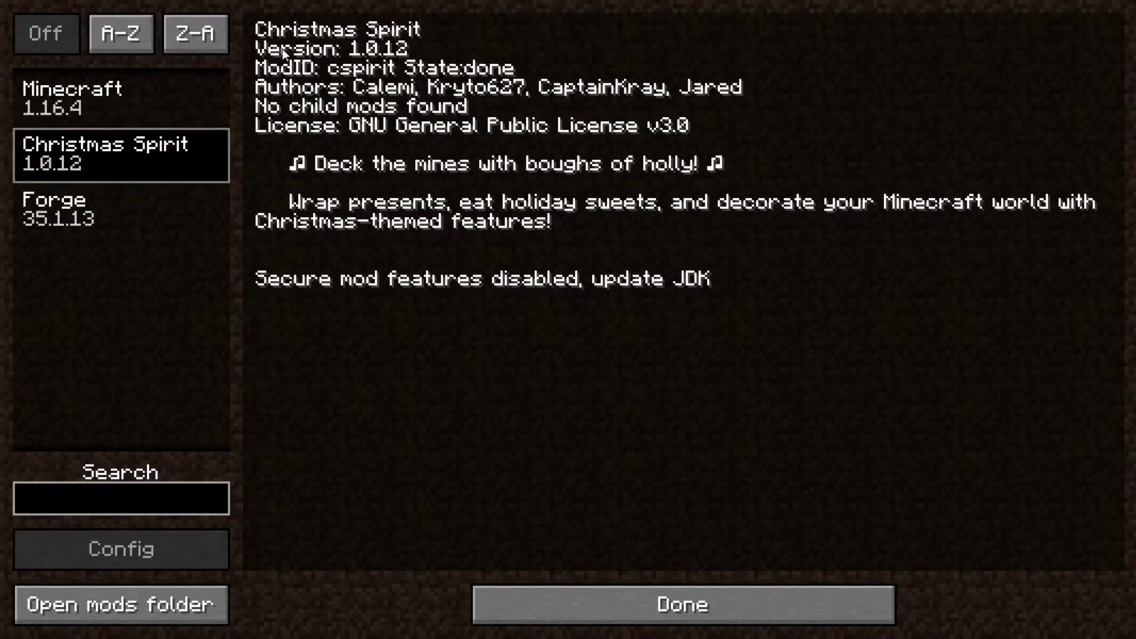
click(683, 604)
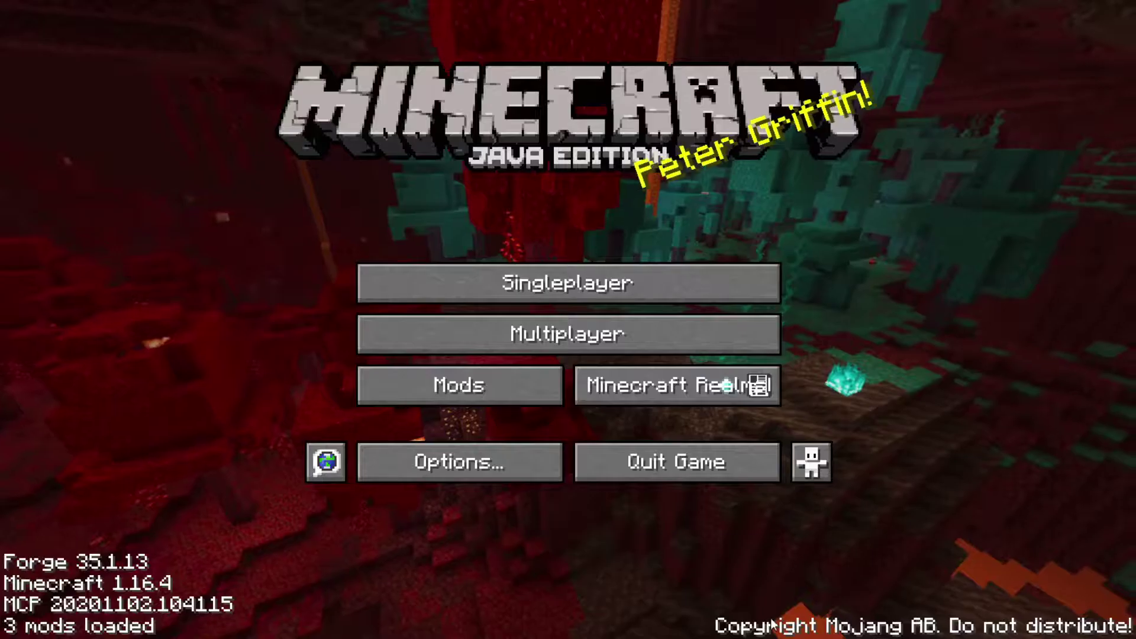
click(628, 288)
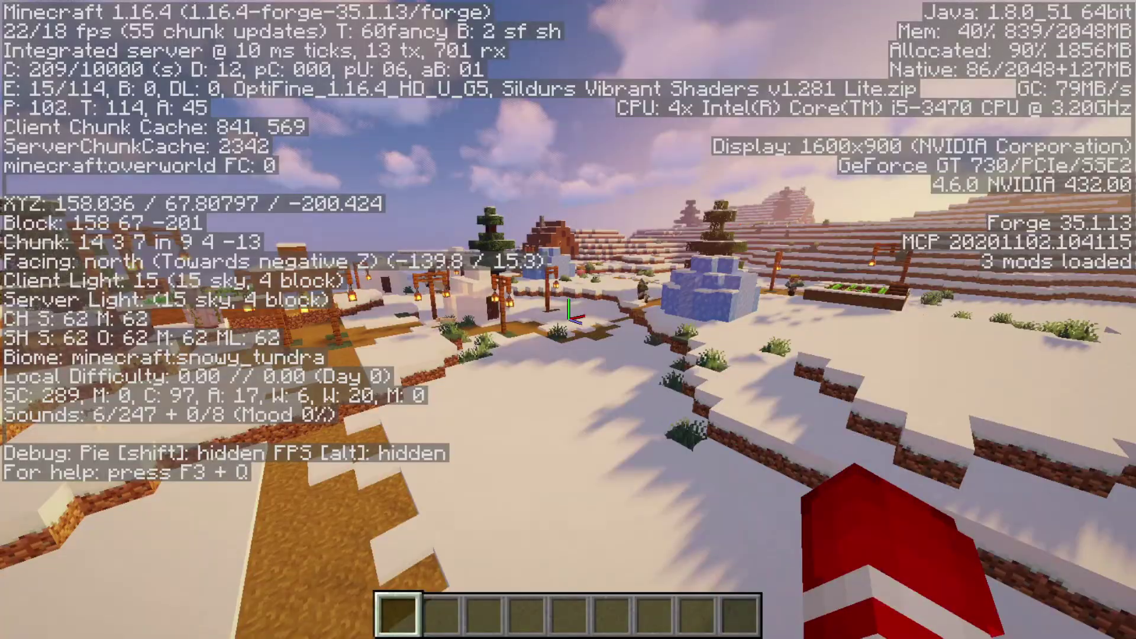
Step: Hide the F3 debug overlay and fly forward over the snowy village
key(F3)
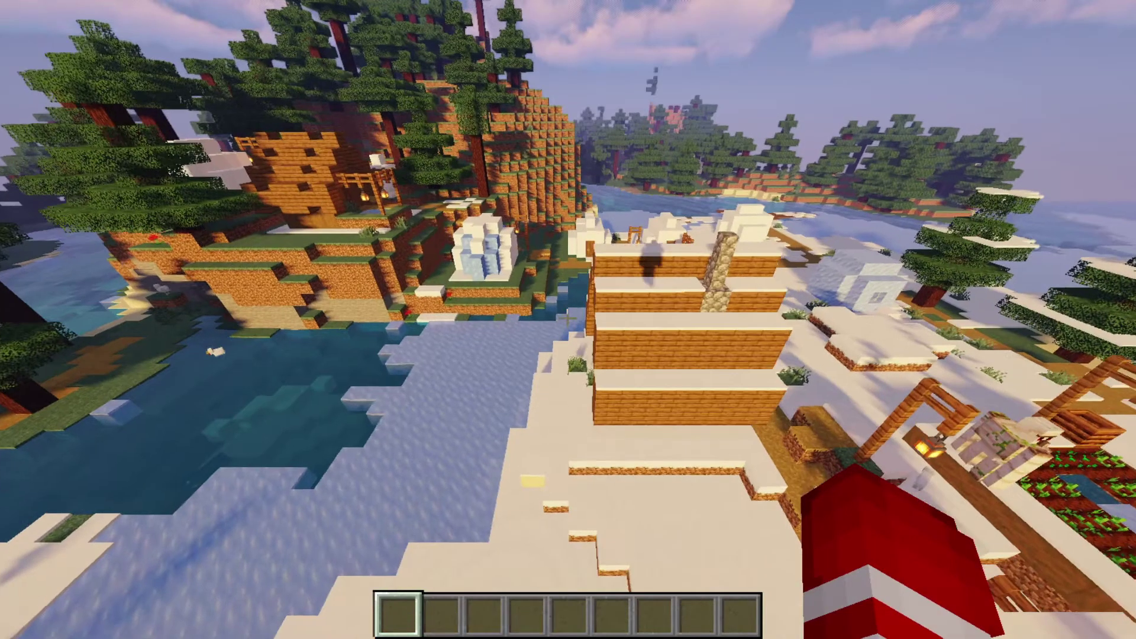
key(w)
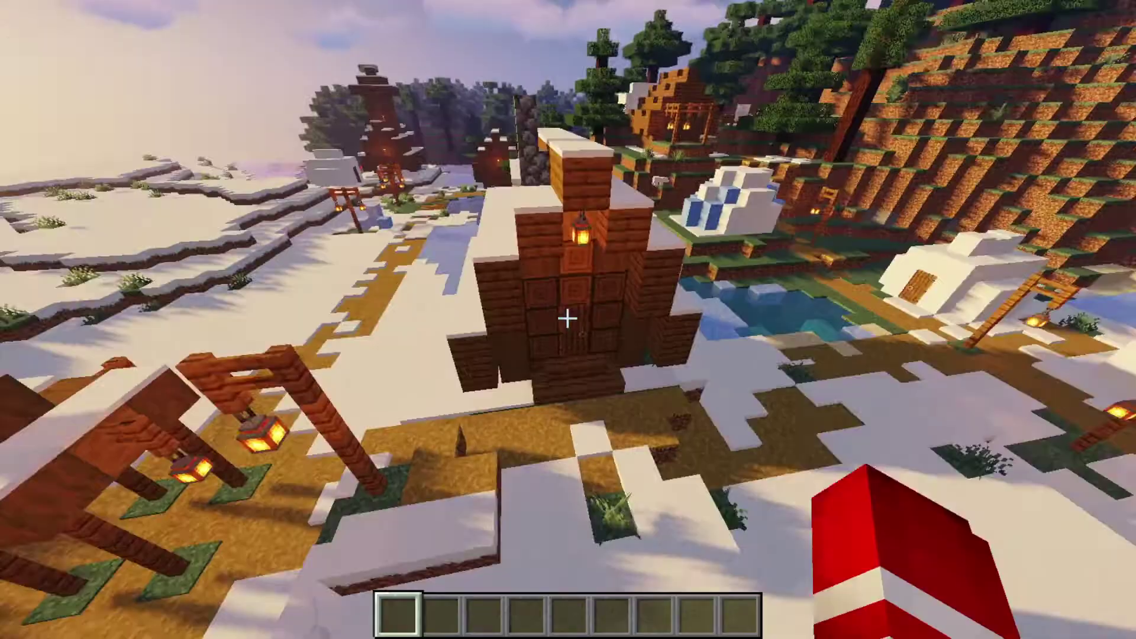
Step: Browse the Christmas Spirit Main, Decorations and Baking tabs on creative inventory page 2
key(w)
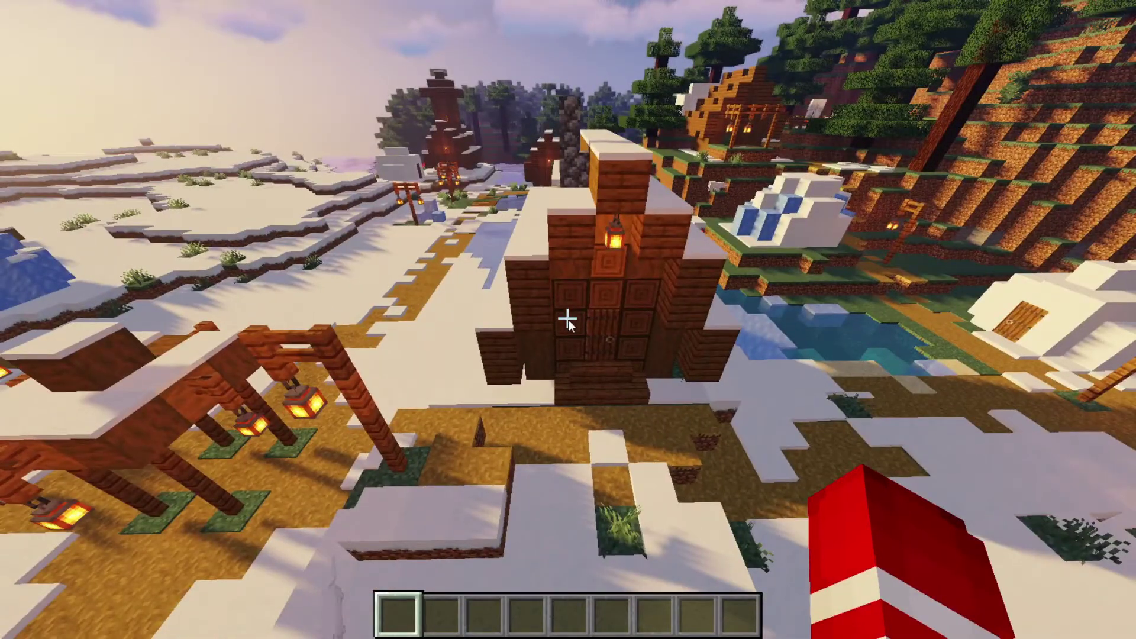
key(e)
click(752, 90)
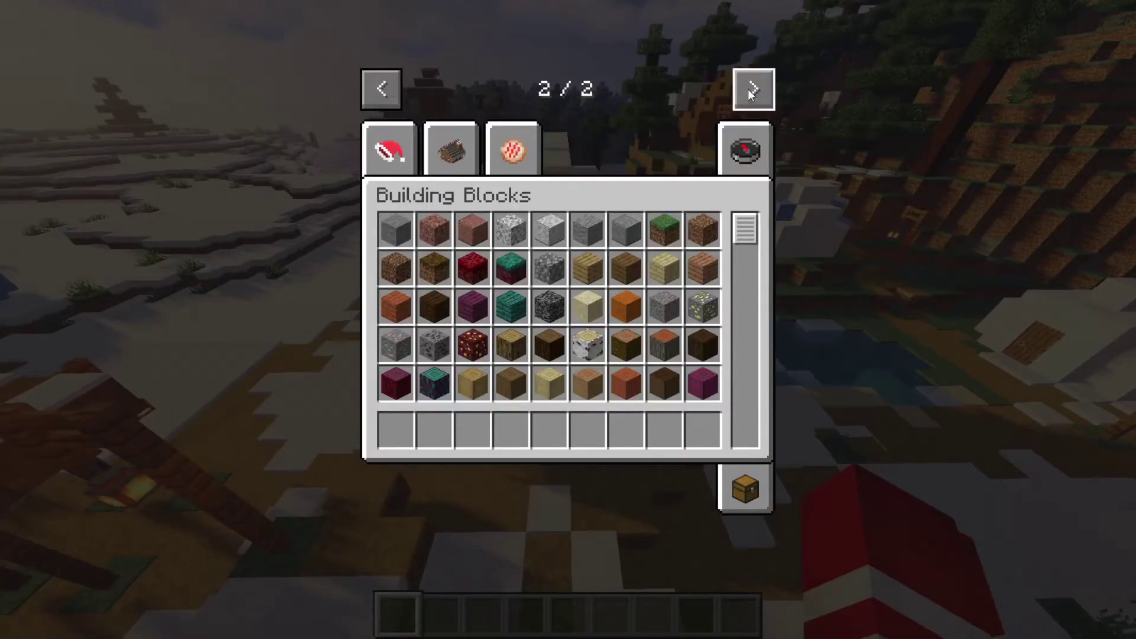
click(387, 148)
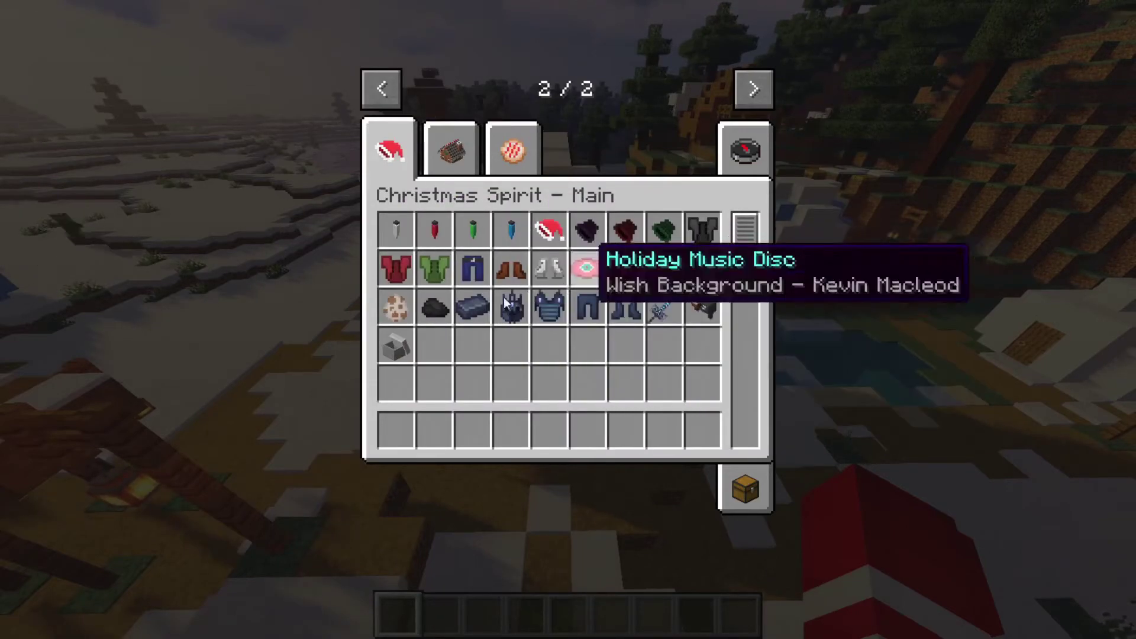
click(468, 152)
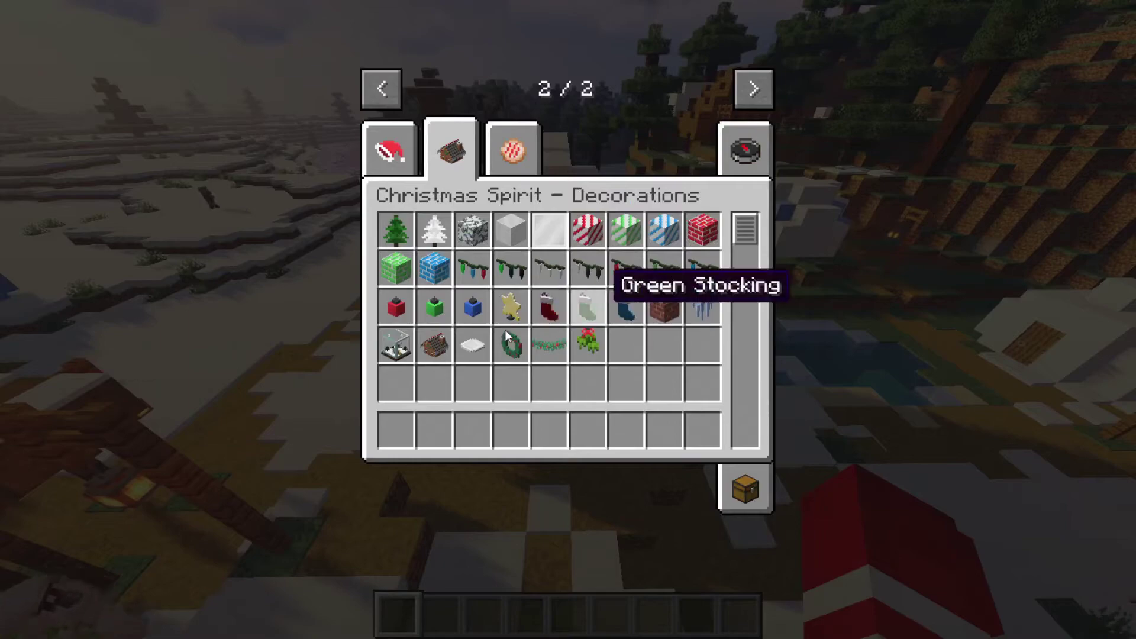
click(505, 153)
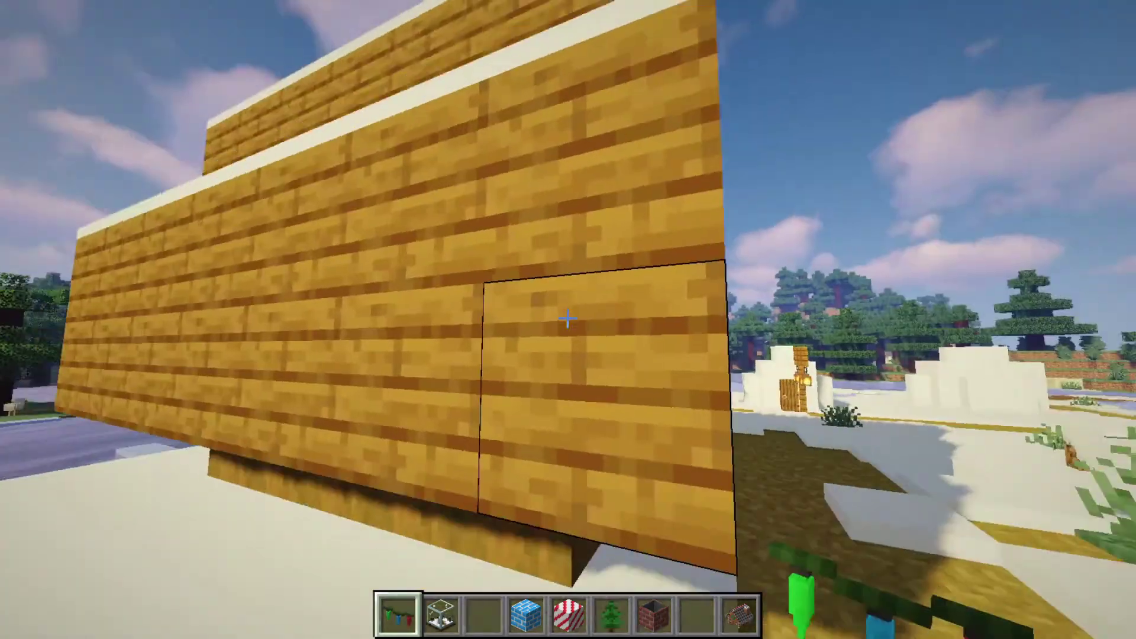
Step: Hang three sets of fairy lights on the plank wall and plant a Christmas tree
right_click(566, 318)
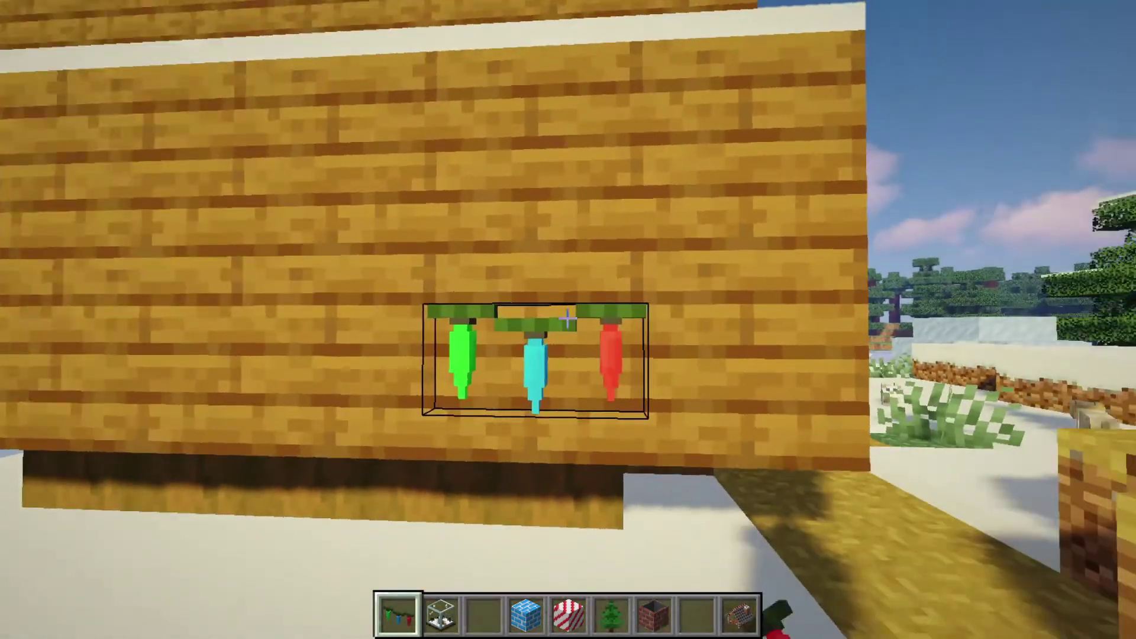
right_click(567, 318)
right_click(568, 319)
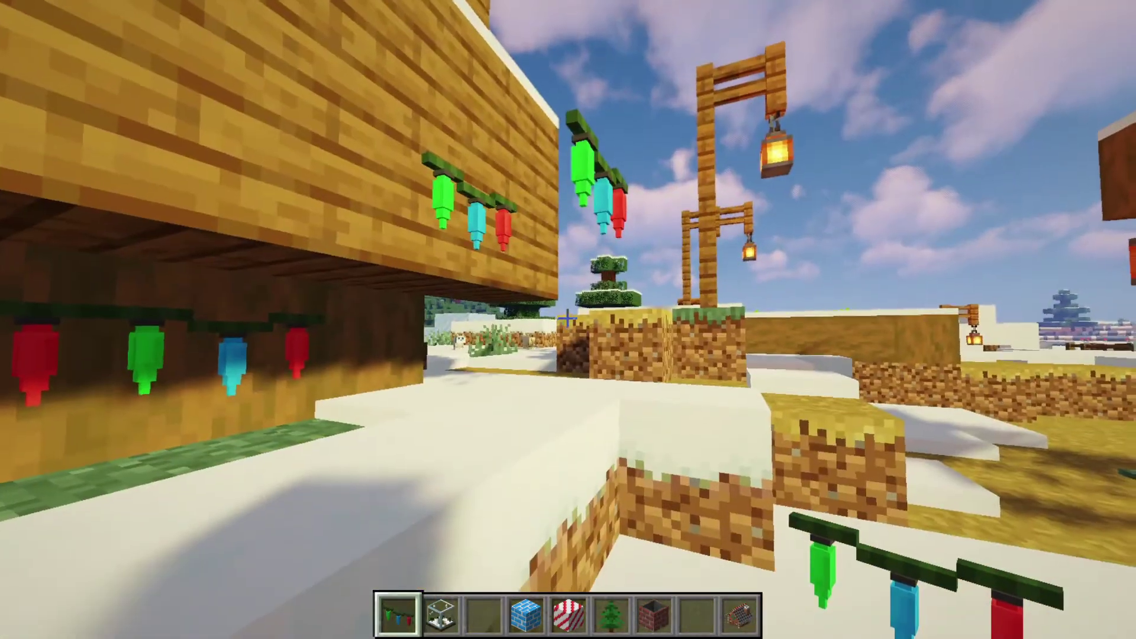
scroll(567, 319, down, 5)
right_click(567, 318)
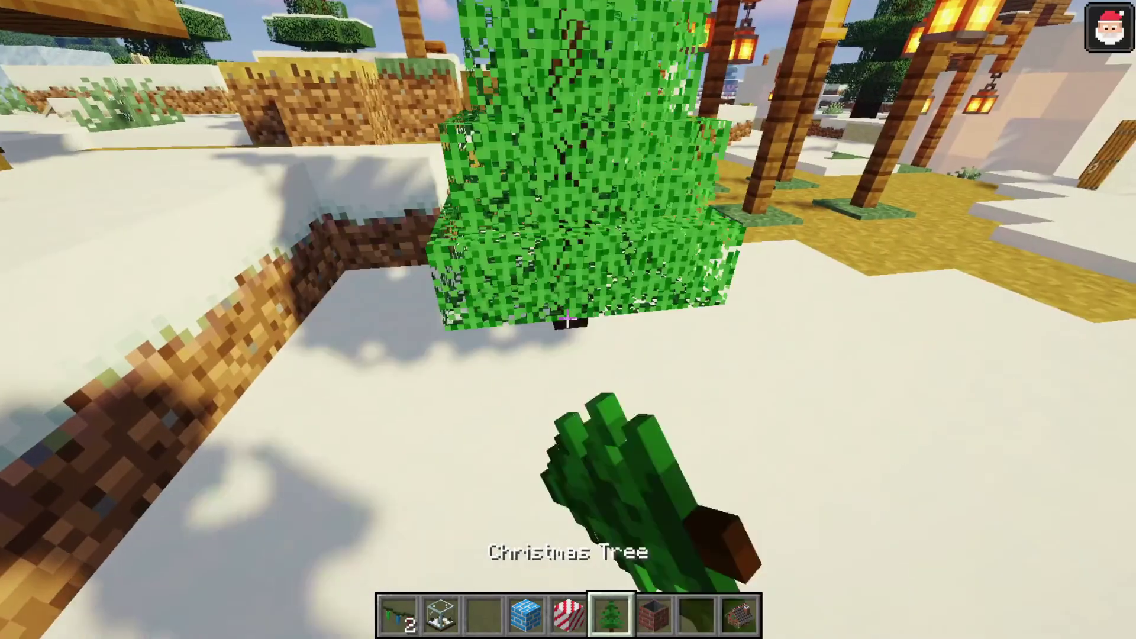
Step: Plant a White Christmas Tree from the hotbar, removing a misplaced chimney first
key(e)
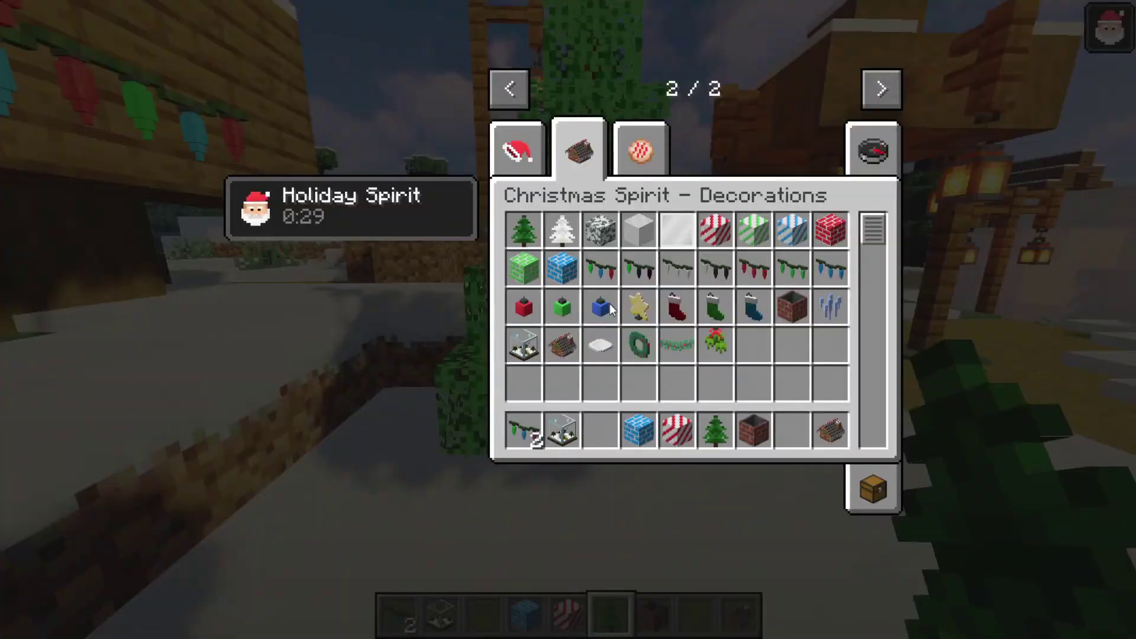
click(562, 230)
click(775, 433)
key(e)
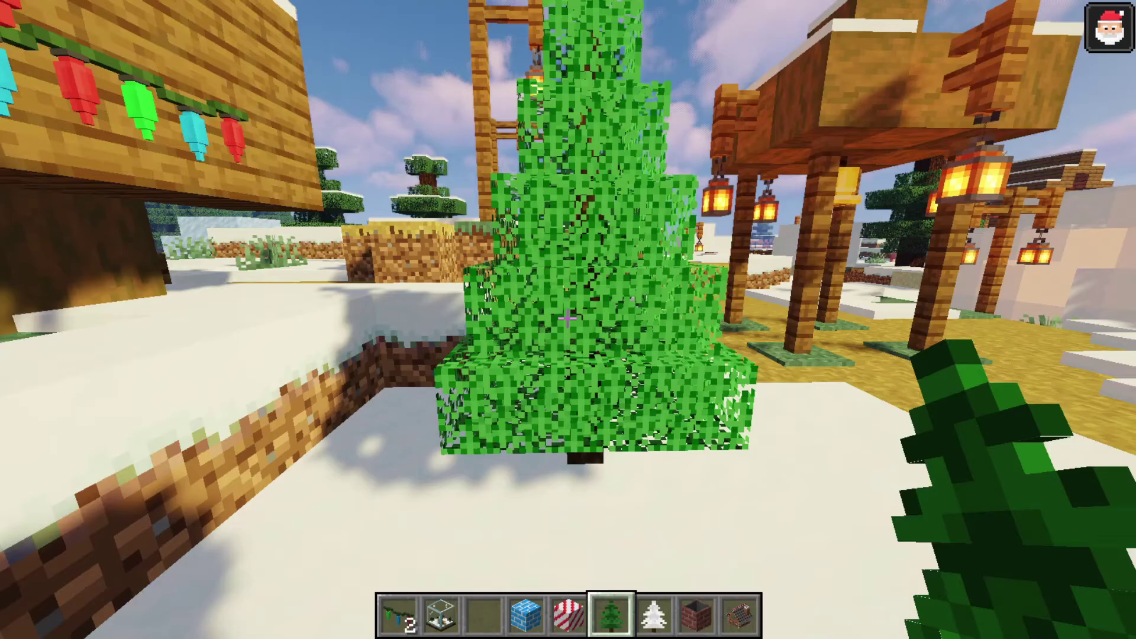
scroll(567, 319, down, 2)
right_click(567, 319)
click(567, 318)
scroll(568, 319, up, 1)
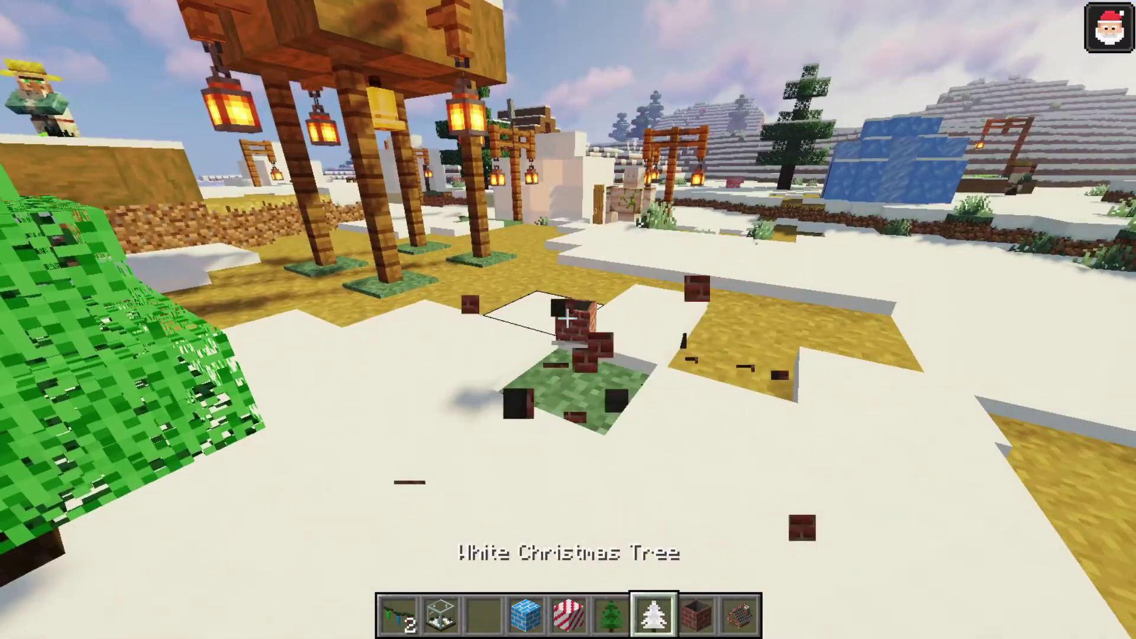
right_click(567, 318)
Step: Trim the white tree with blue candy cane bricks and Christmas lights
scroll(567, 319, up, 2)
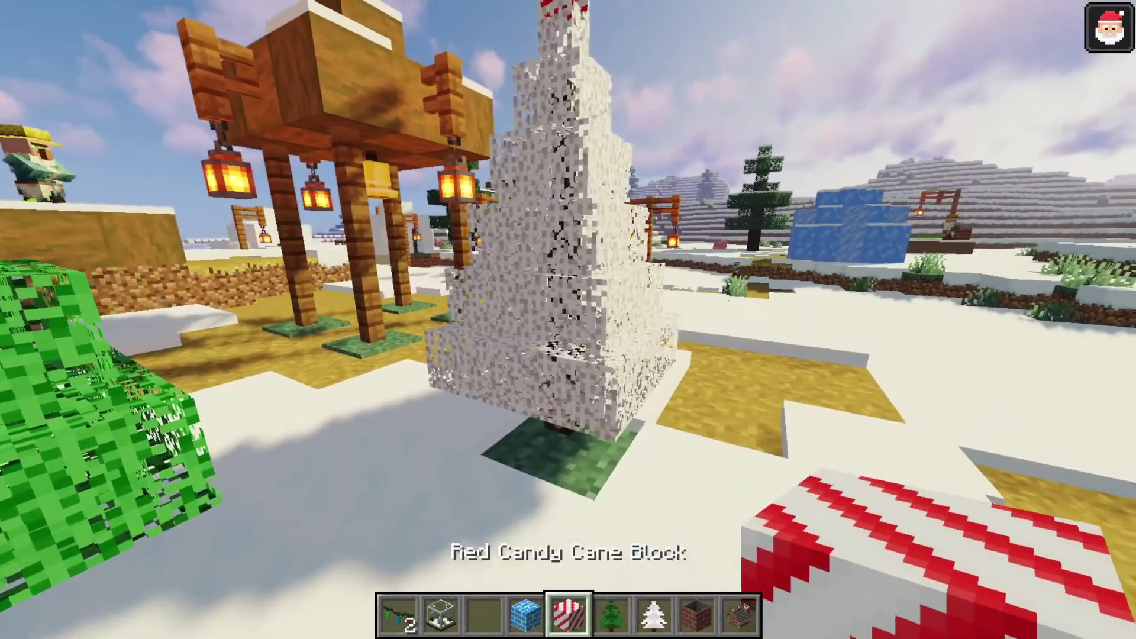
scroll(567, 319, up, 1)
right_click(567, 318)
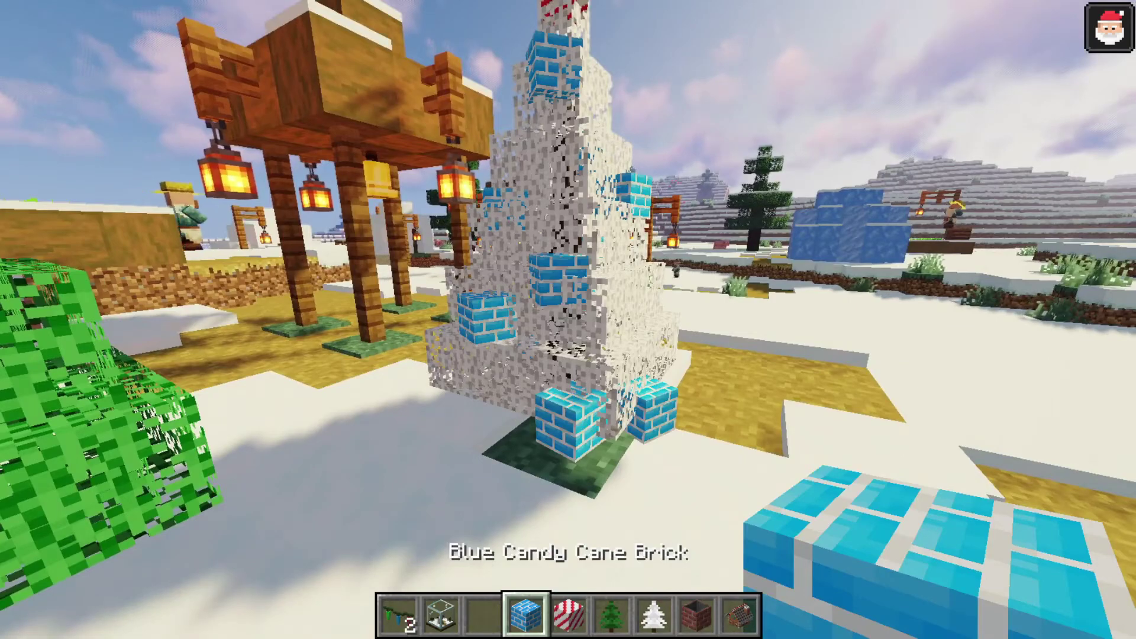
scroll(568, 319, up, 2)
scroll(567, 319, up, 1)
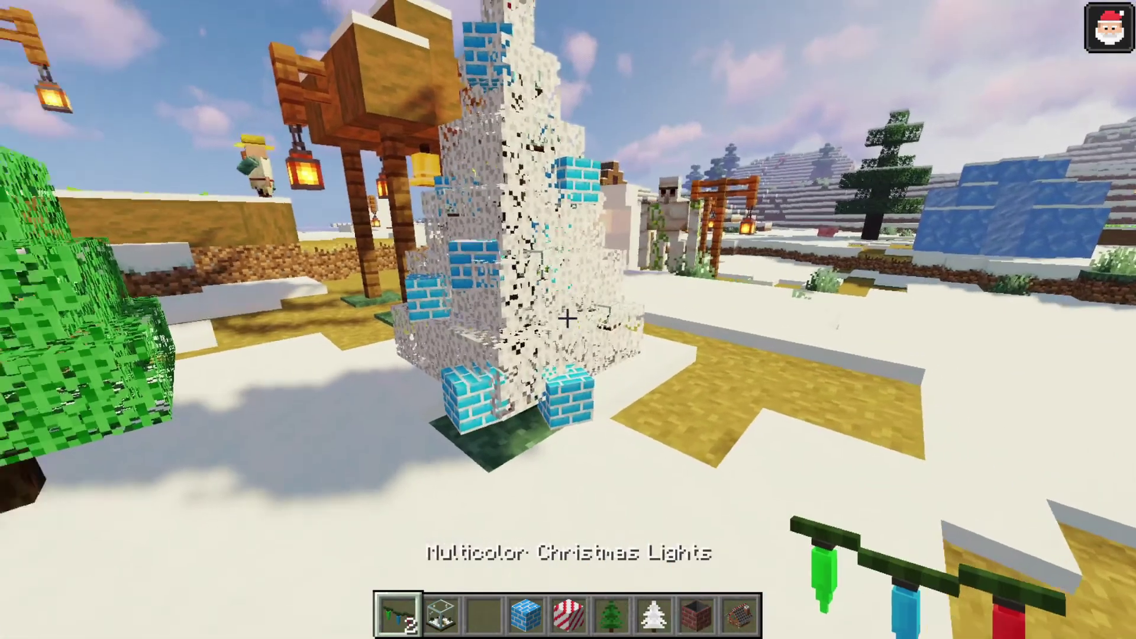
right_click(567, 319)
Step: Decorate the green tree with gingerbread houses and two chimneys
scroll(567, 319, up, 1)
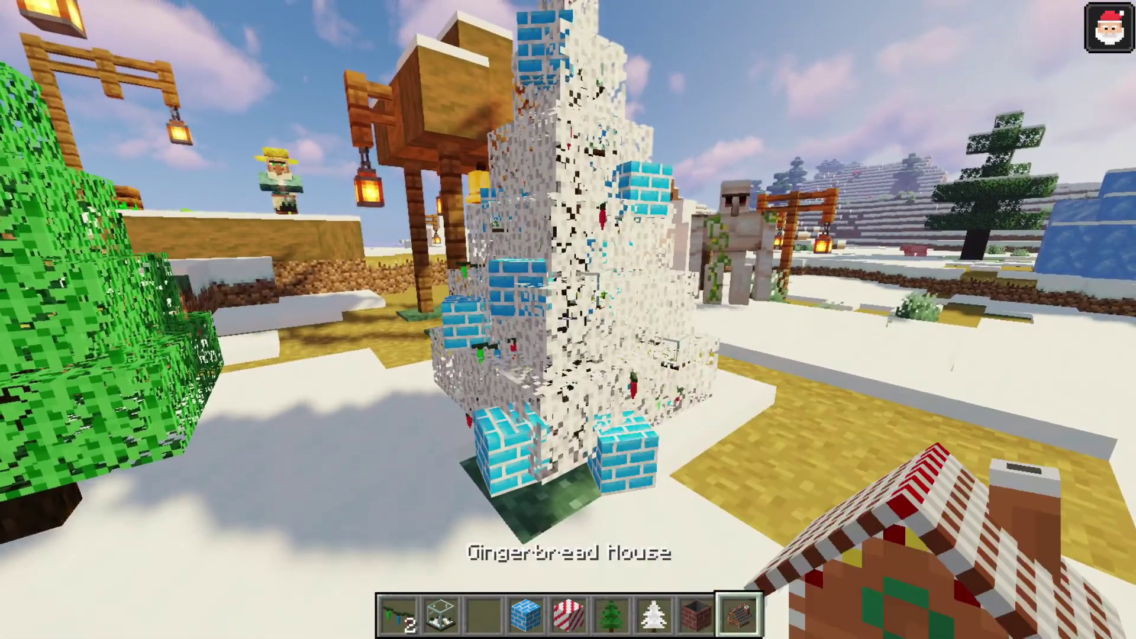
scroll(567, 319, up, 1)
scroll(567, 318, down, 1)
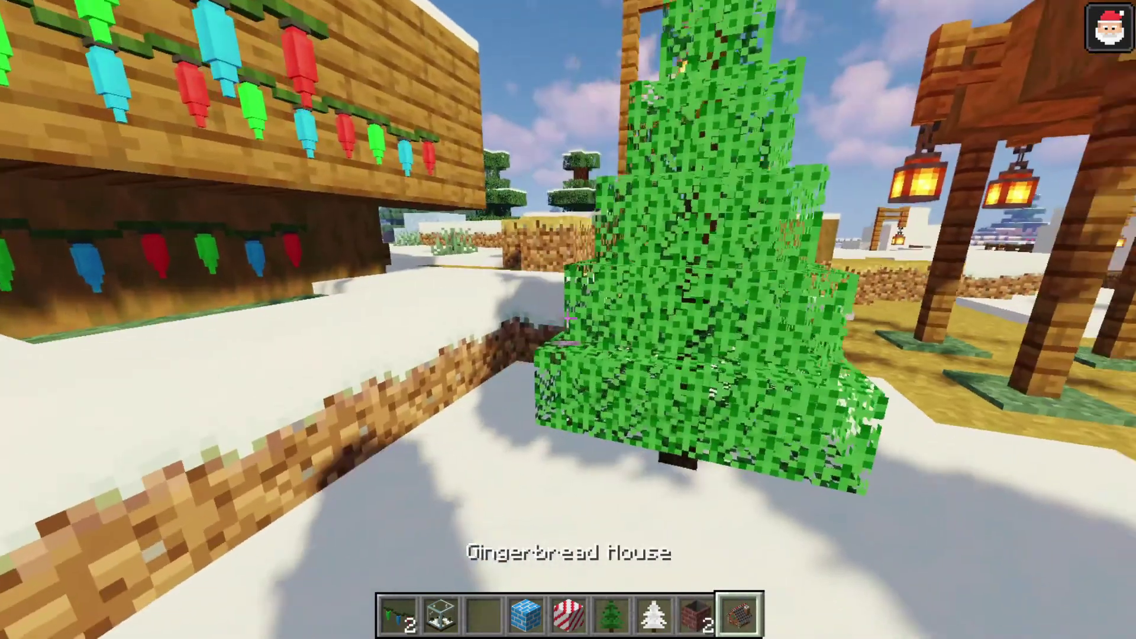
right_click(567, 319)
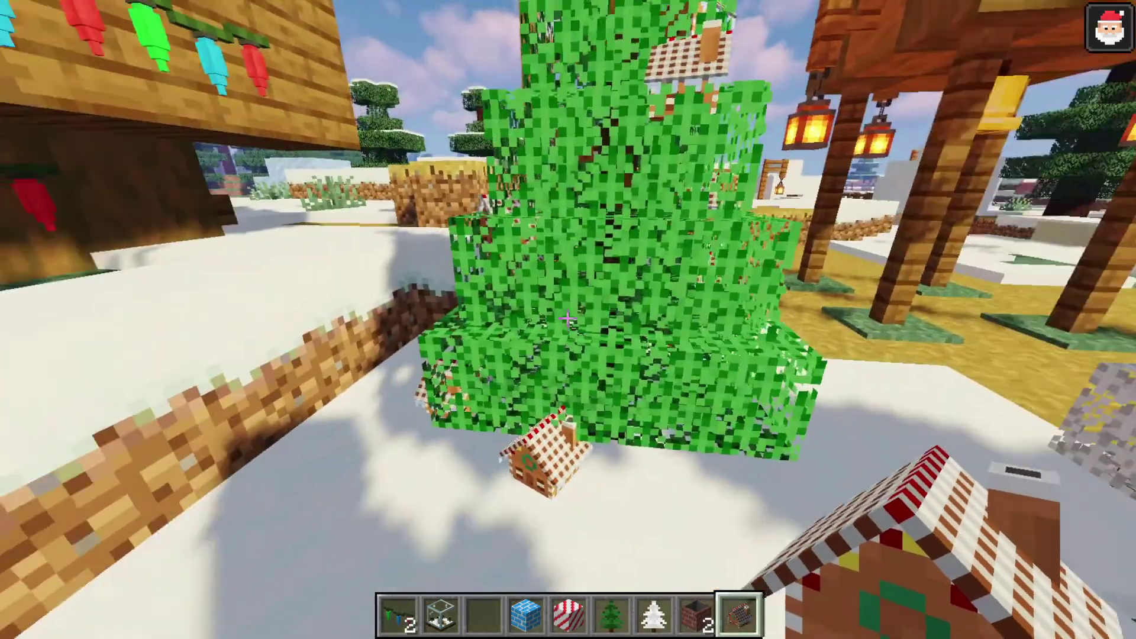
scroll(567, 319, up, 1)
right_click(567, 319)
right_click(567, 319)
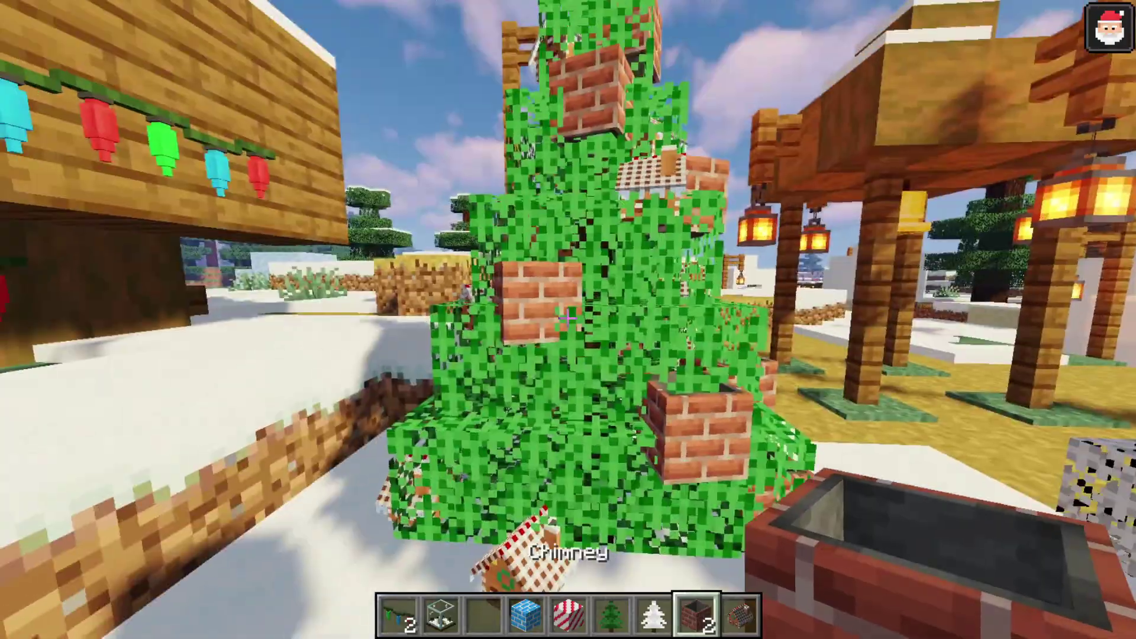
key(e)
click(517, 151)
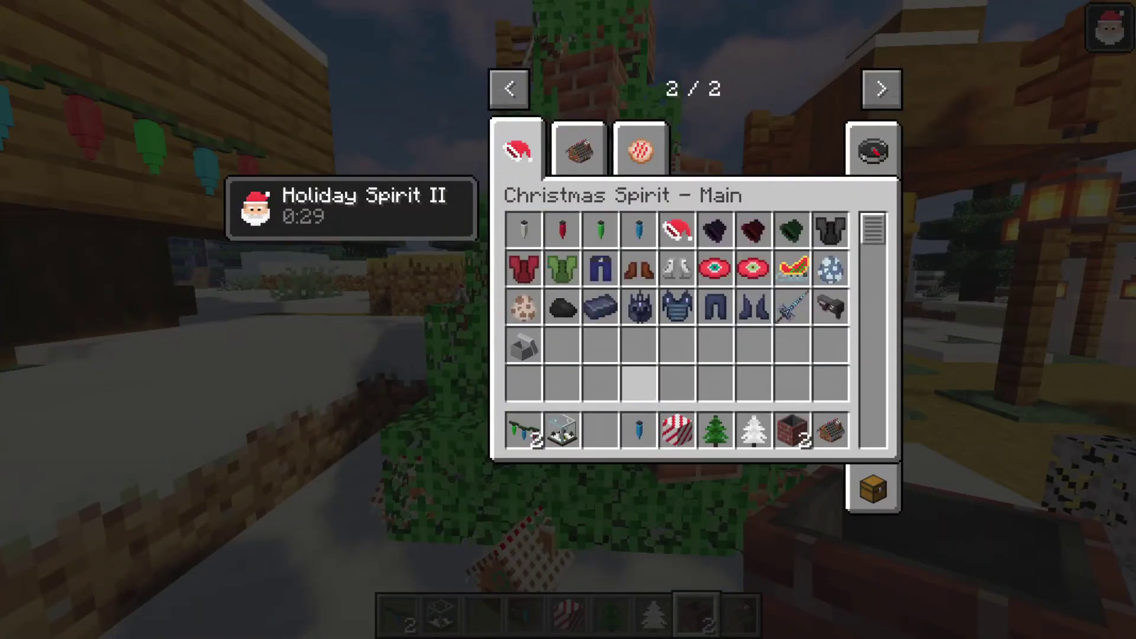
Step: Hang a blue Christmas light on the decorated green tree
key(e)
scroll(568, 319, up, 4)
right_click(567, 318)
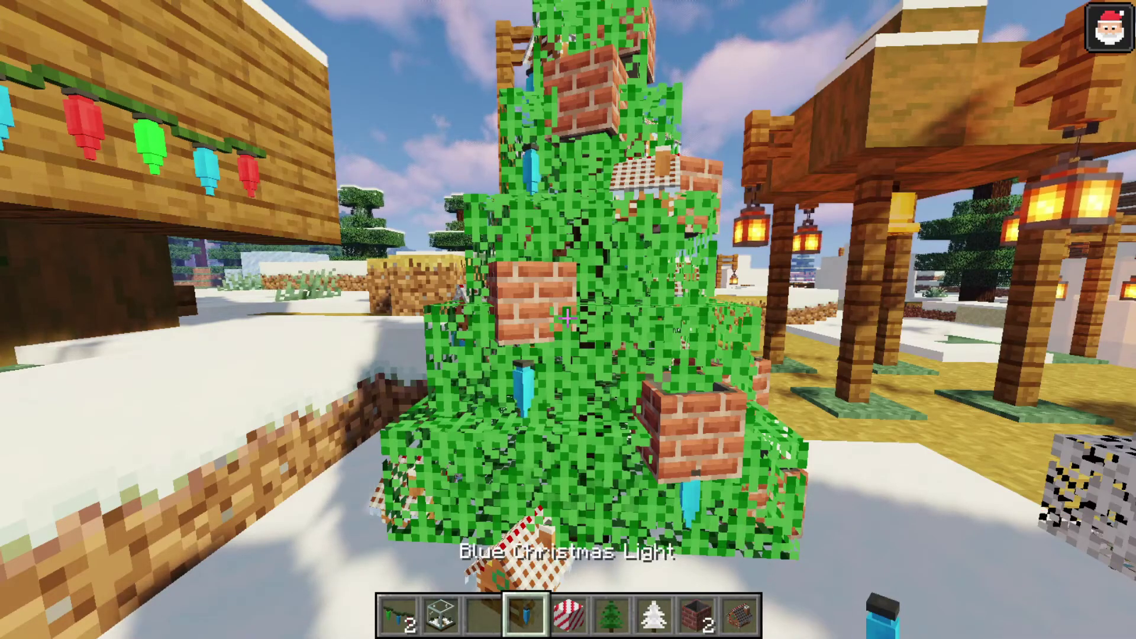
Step: Put a Green Sweater in the hotbar and plant a large Christmas tree by the path
key(e)
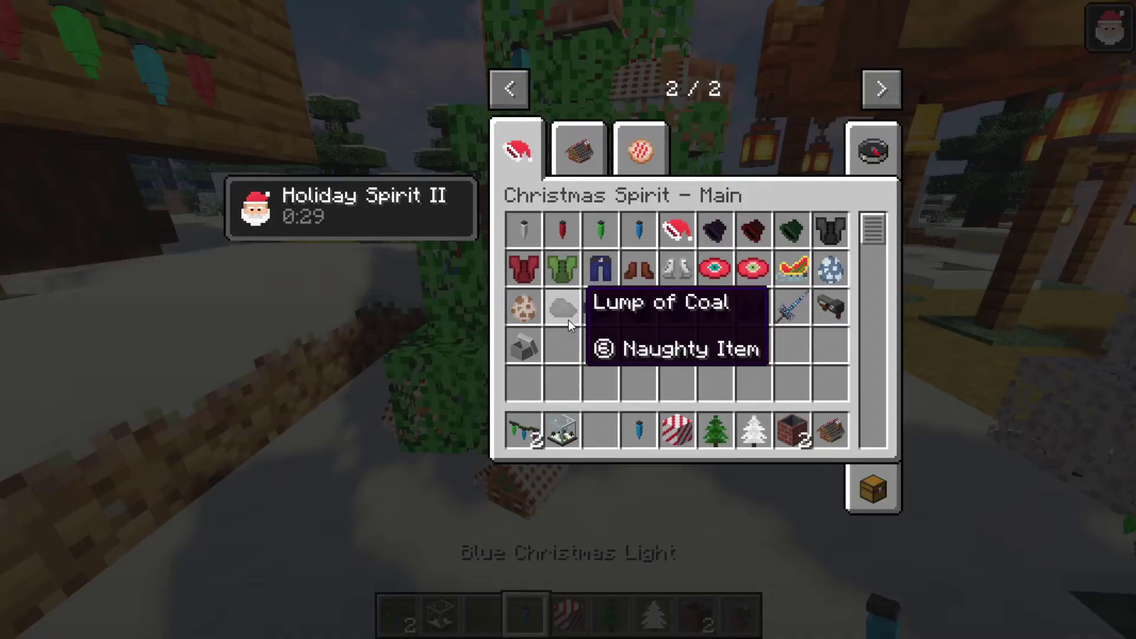
click(604, 421)
key(e)
scroll(567, 319, down, 2)
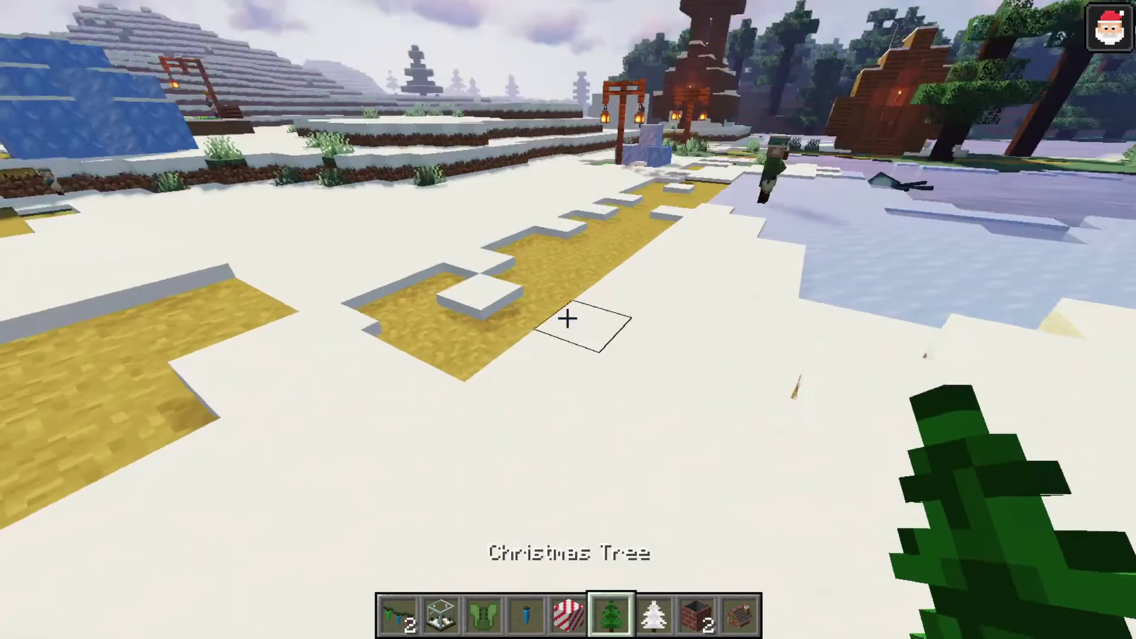
right_click(567, 318)
scroll(566, 319, up, 4)
scroll(567, 318, down, 1)
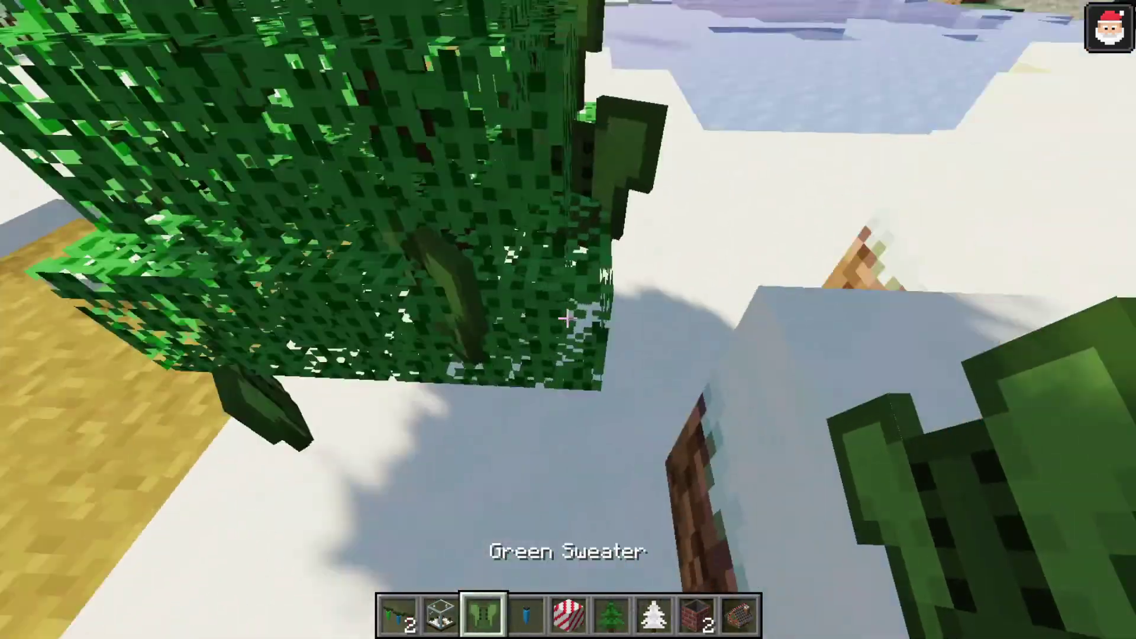